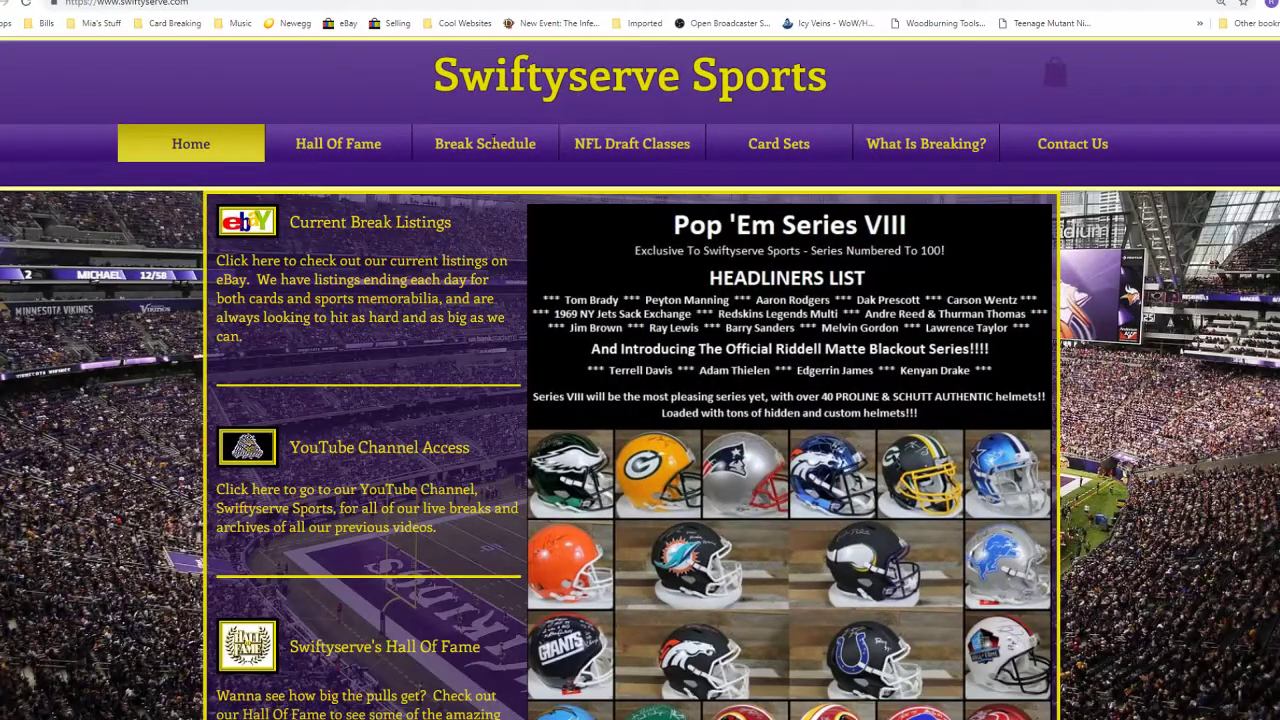
- Go to Hall Of Fame > Pop 'Em Series VII and scroll through its helmet grid
mouse_move(395, 145)
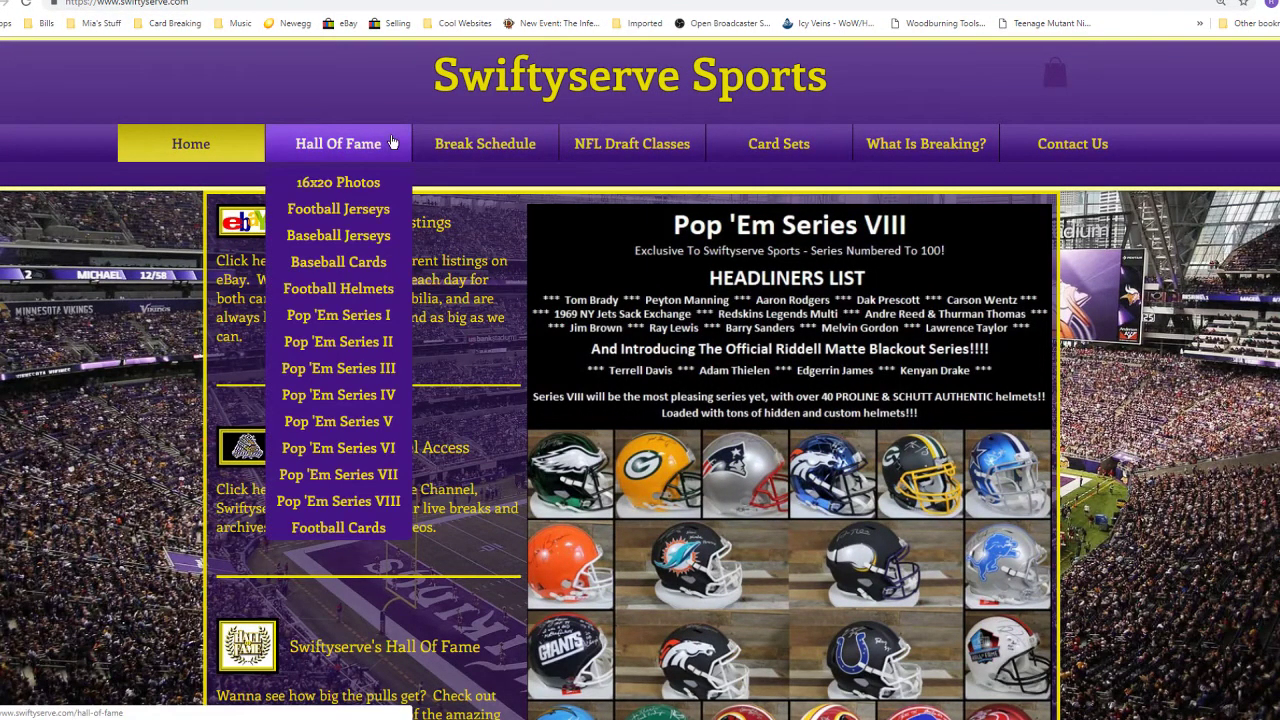
left_click(384, 481)
scroll(893, 457, "down", 3)
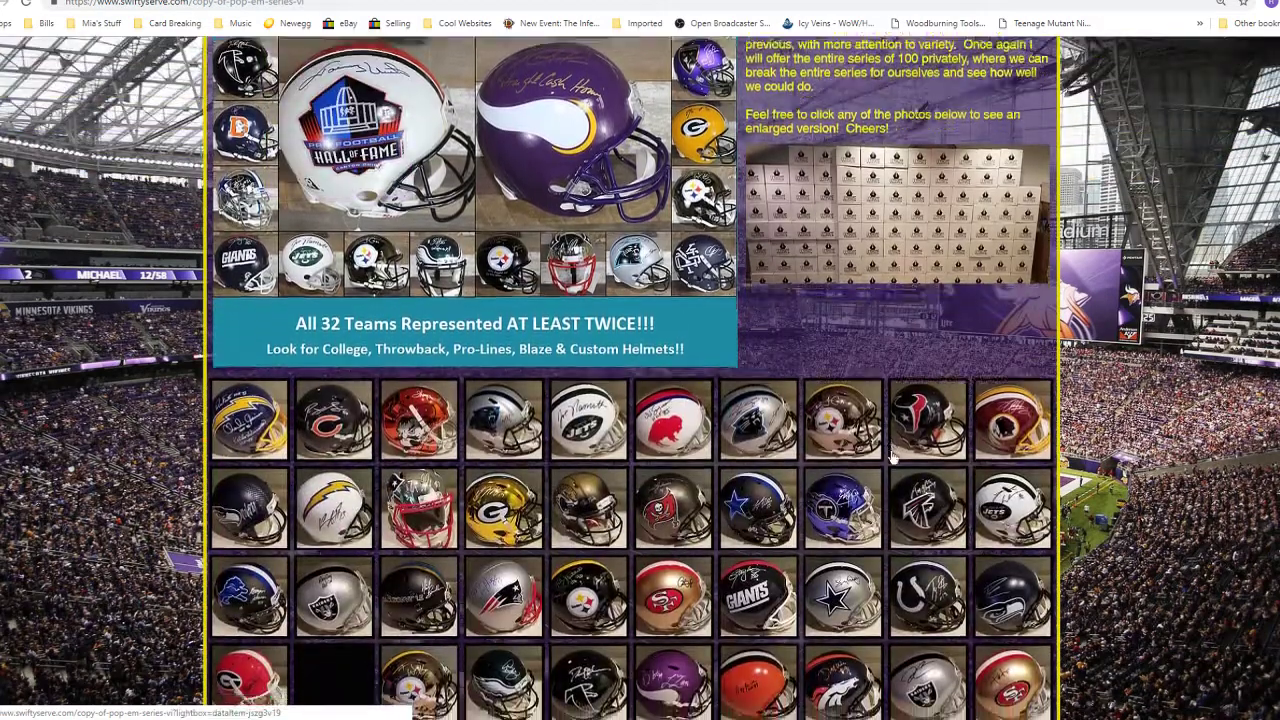
scroll(893, 457, "down", 3)
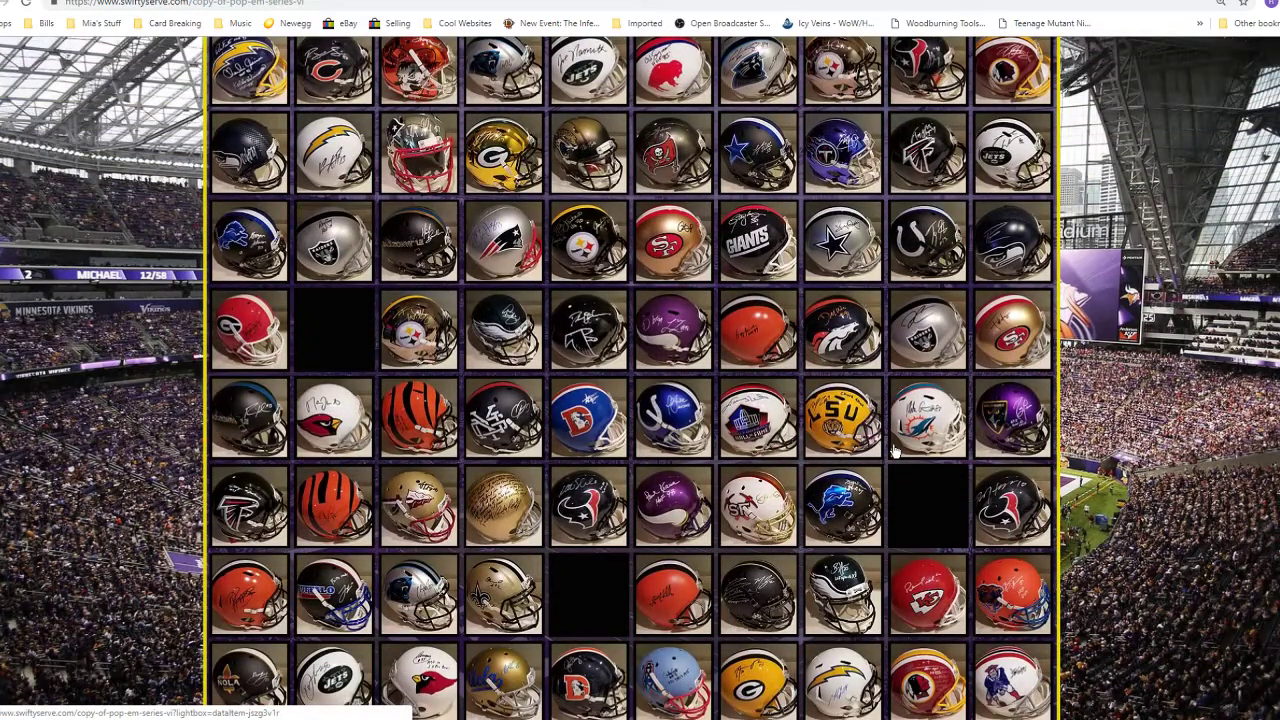
scroll(893, 452, "down", 2)
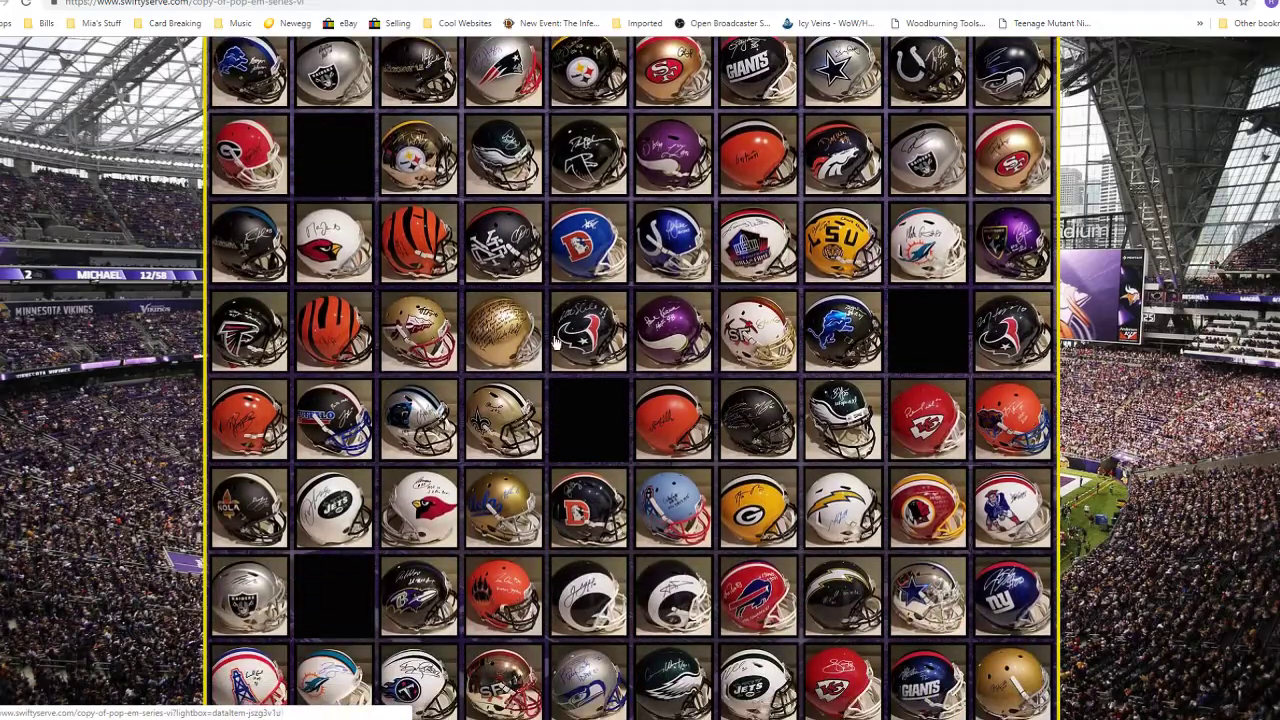
- View the signed gold helmet photo enlarged, close it, and scroll back up the page
left_click(503, 330)
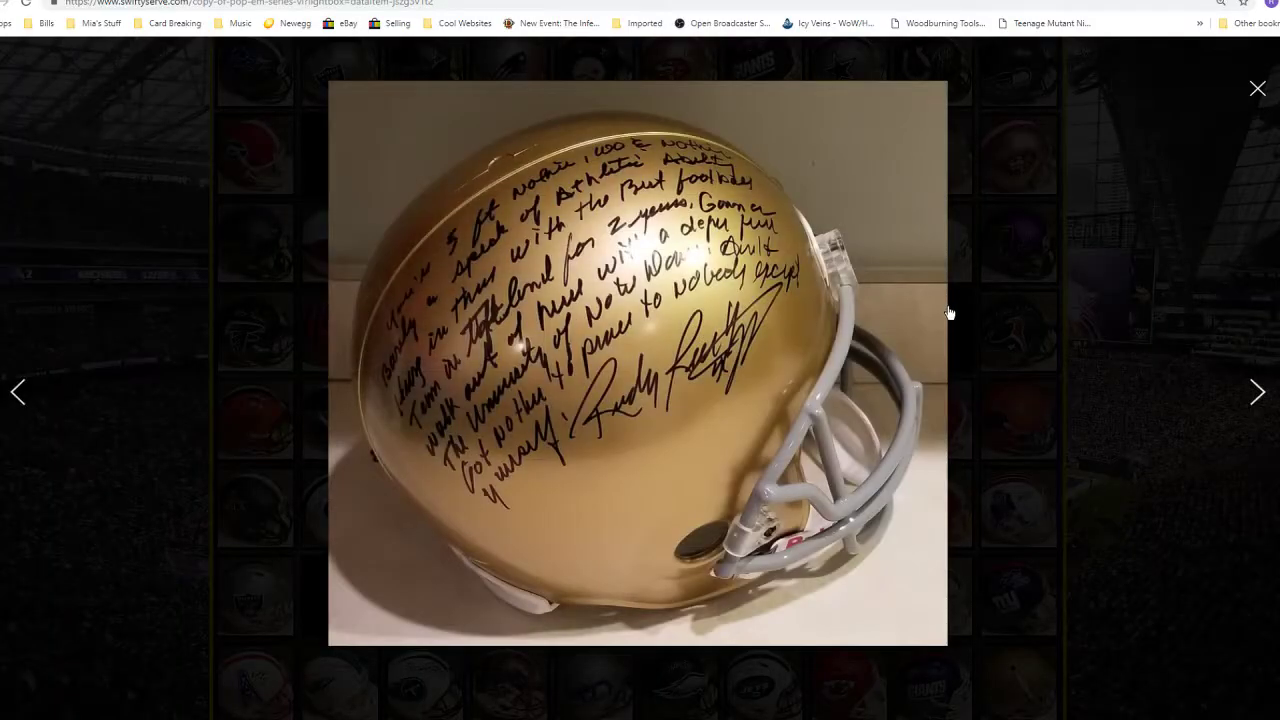
left_click(1258, 92)
scroll(1033, 260, "down", 2)
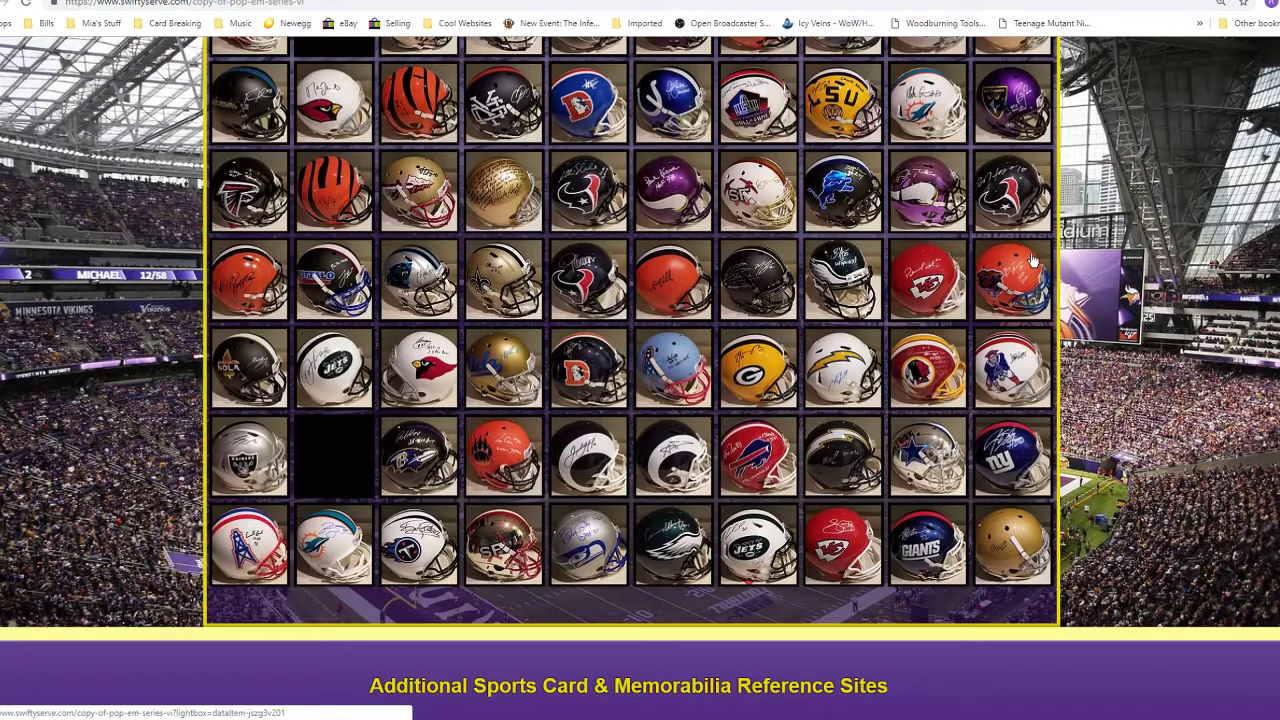
scroll(1033, 260, "up", 3)
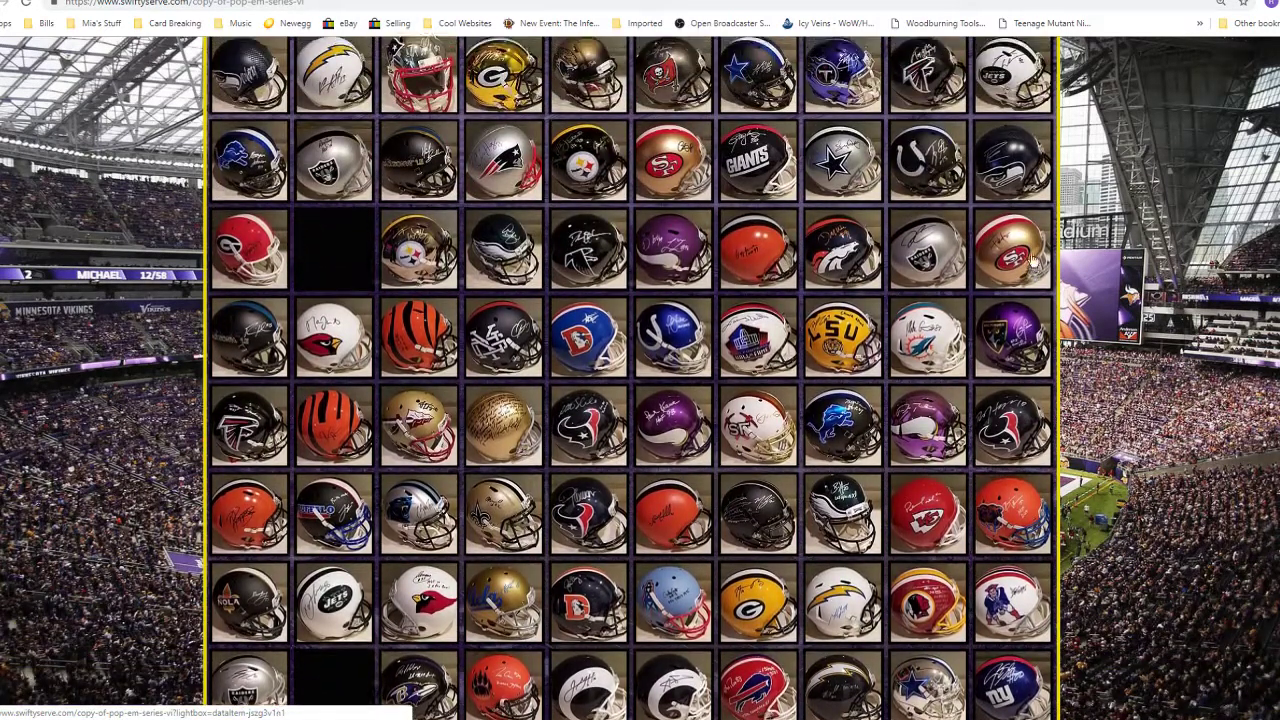
scroll(1033, 260, "up", 3)
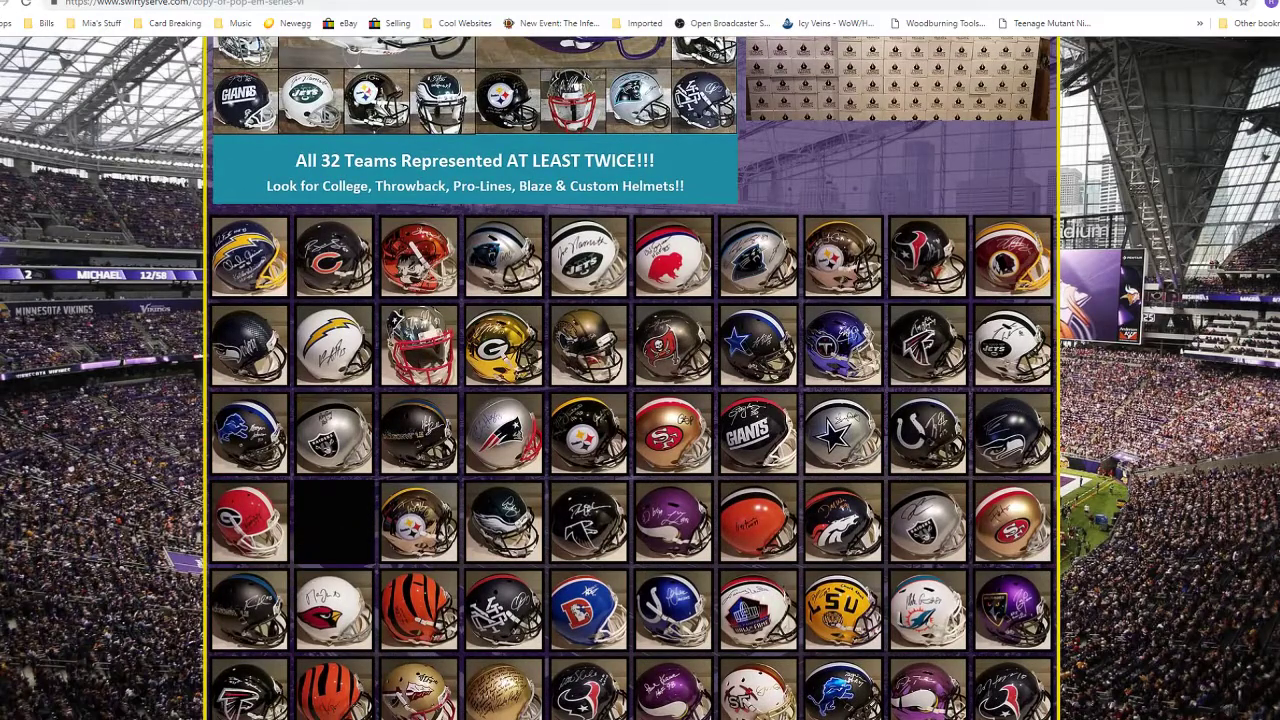
scroll(506, 268, "down", 4)
scroll(545, 285, "up", 5)
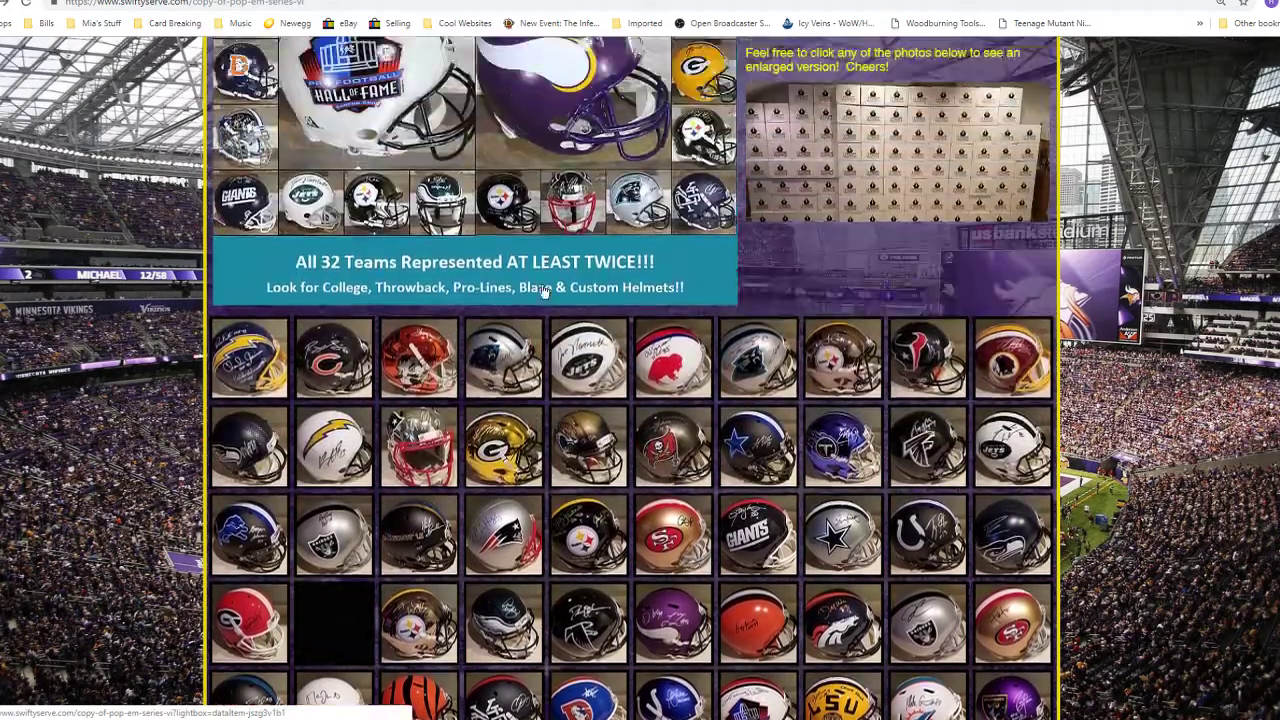
scroll(545, 290, "up", 5)
- Go to Hall Of Fame > Pop 'Em Series VIII and scroll down the helmet gallery
mouse_move(337, 143)
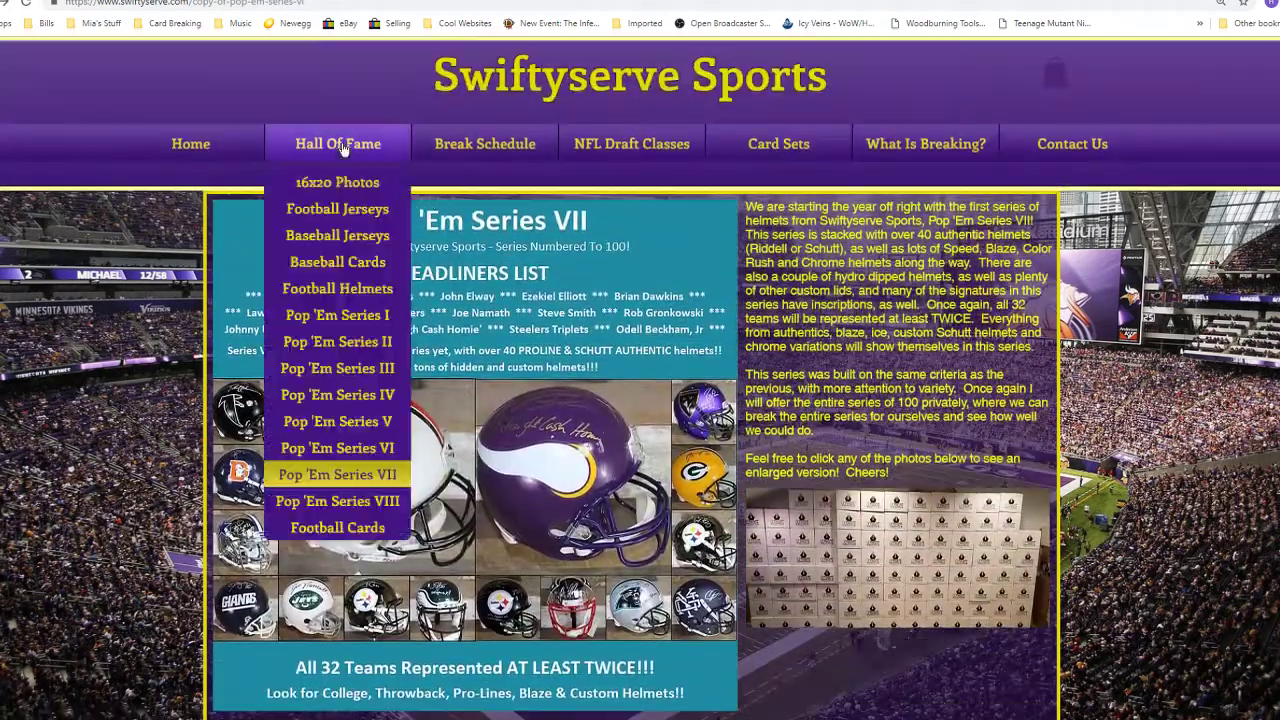
left_click(349, 502)
scroll(805, 455, "down", 2)
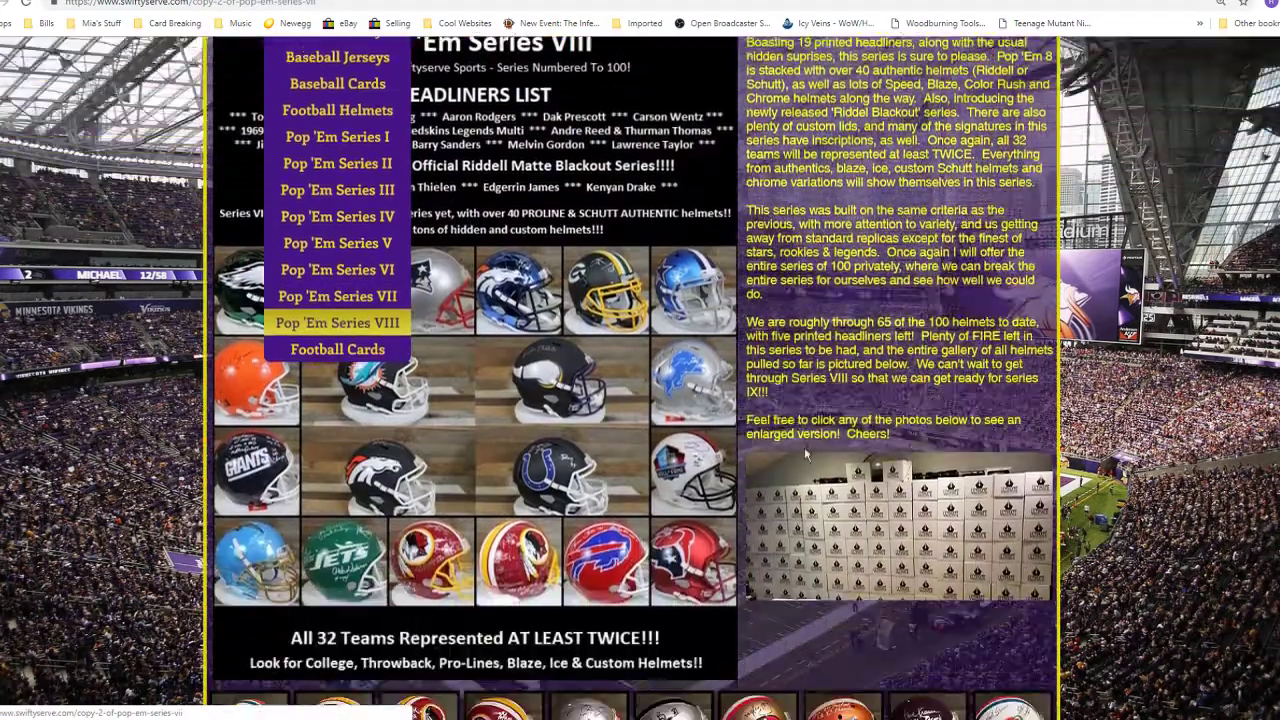
scroll(805, 455, "down", 8)
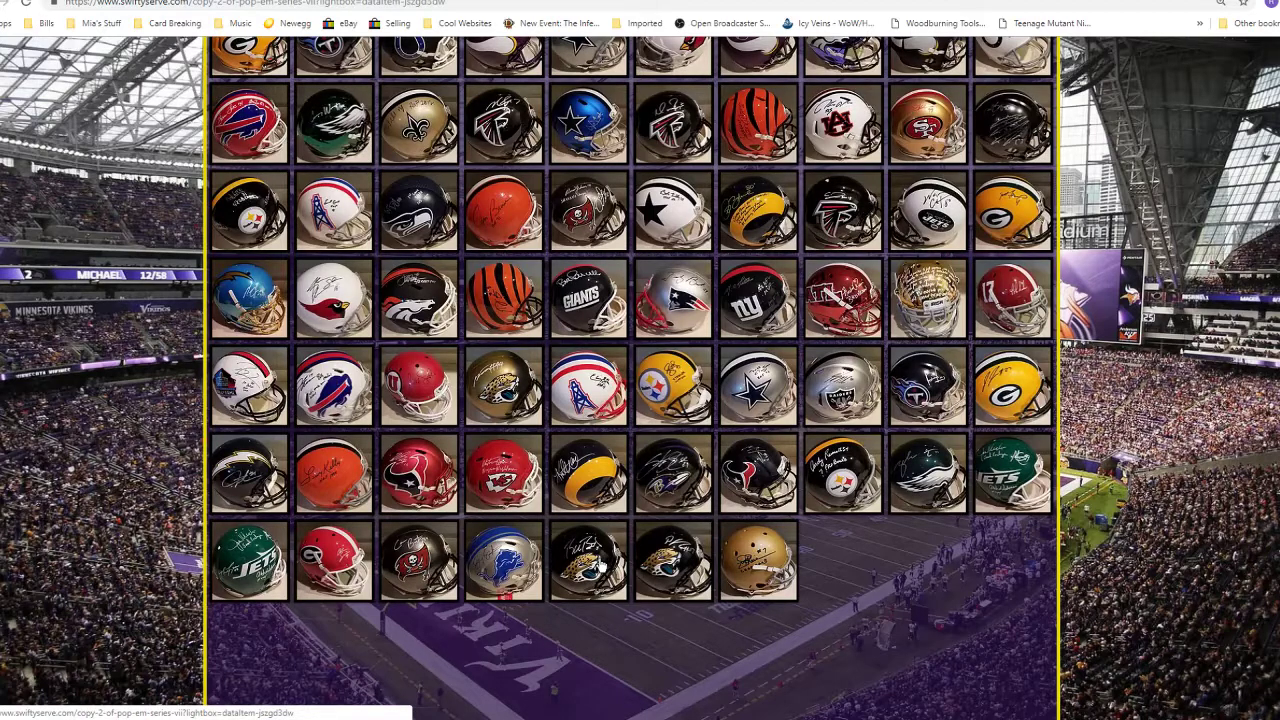
- Enlarge the signed Jaguars helmet, page through neighbouring photos to a Jets helmet, then close the viewer
left_click(601, 566)
left_click(1256, 393)
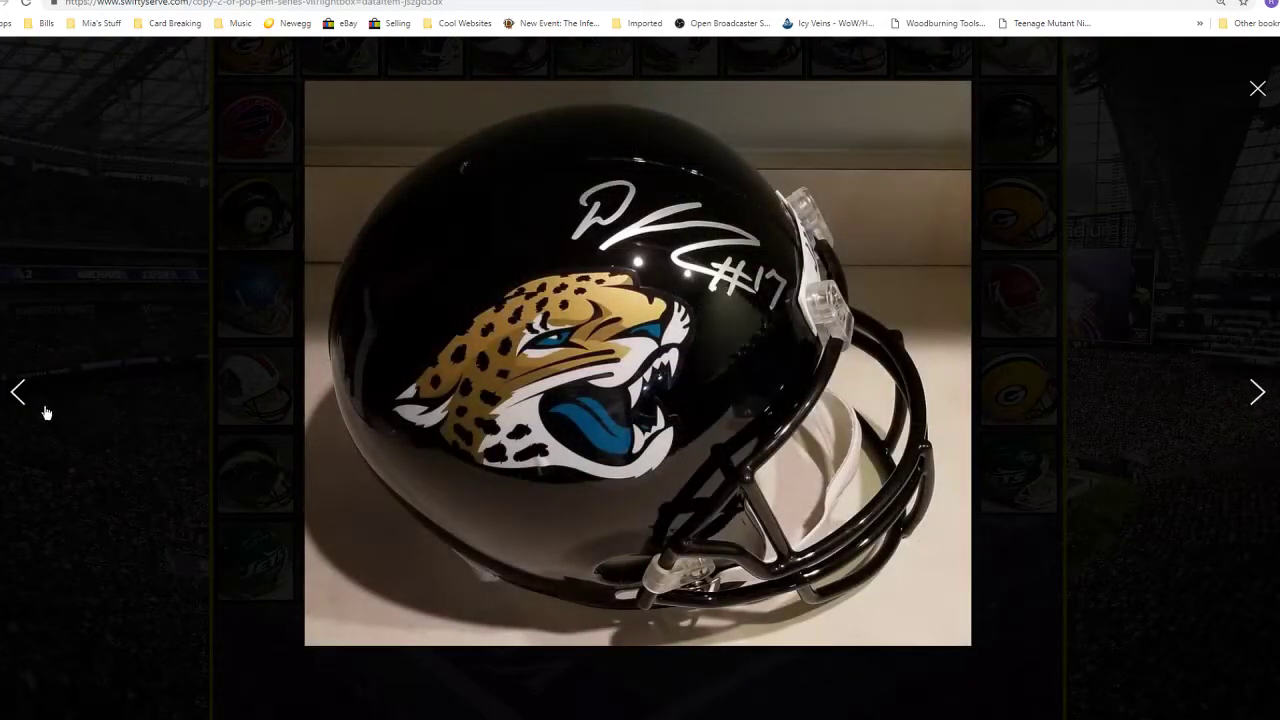
left_click(20, 393)
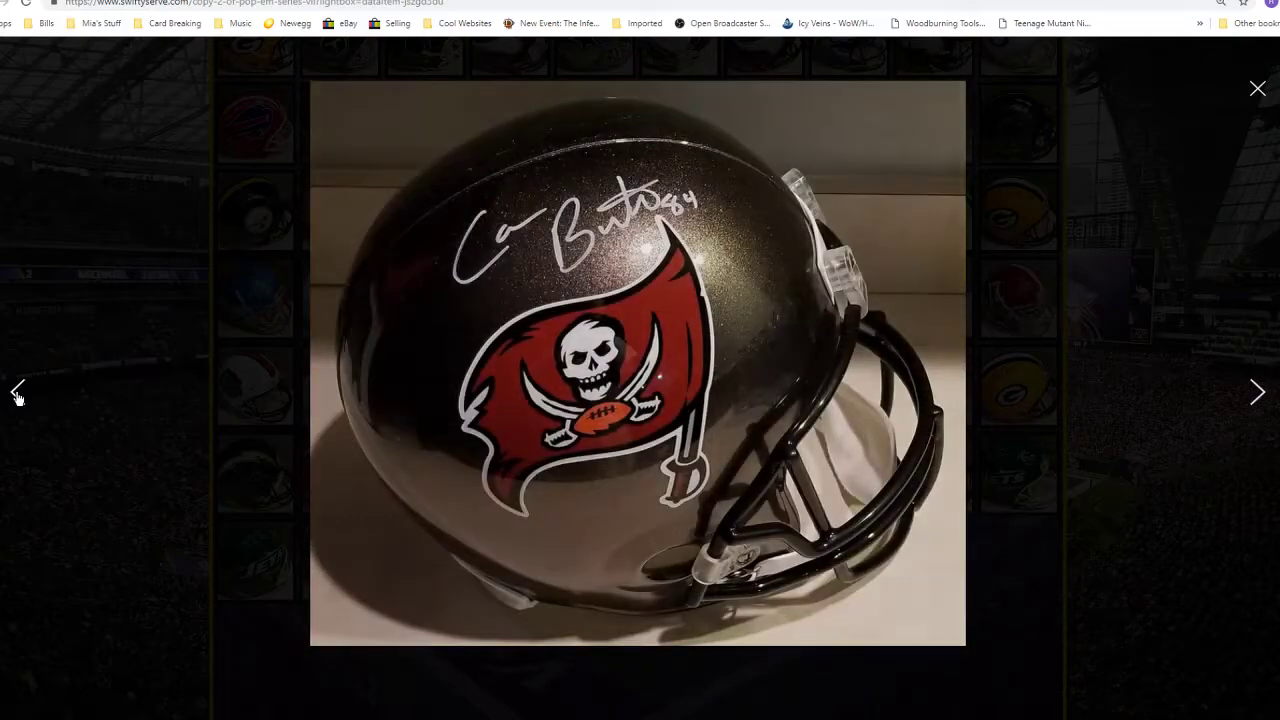
left_click(17, 395)
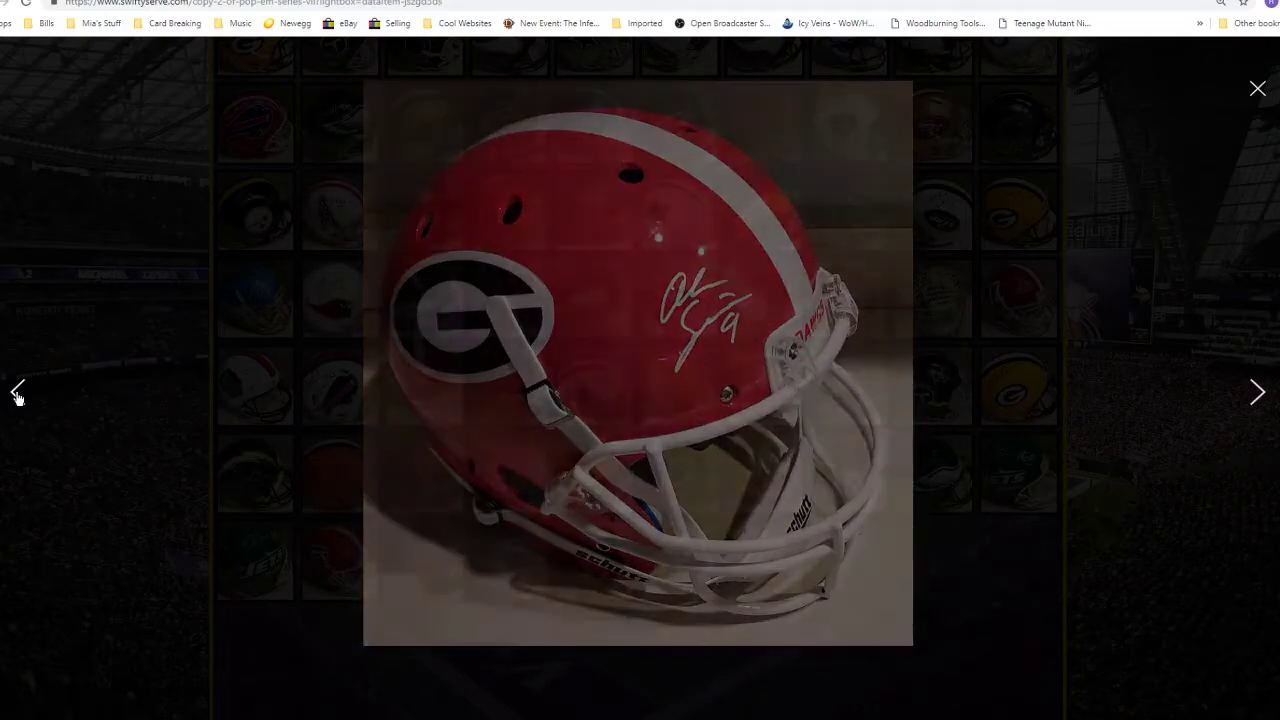
left_click(17, 395)
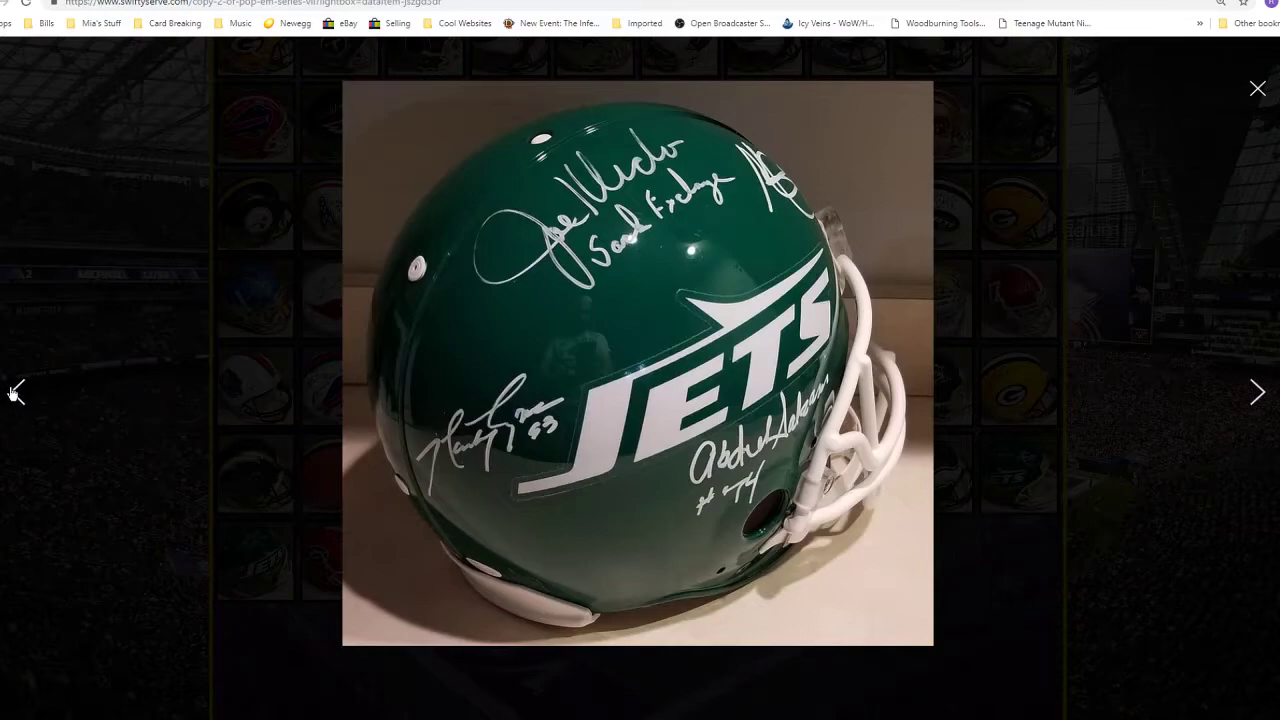
left_click(15, 393)
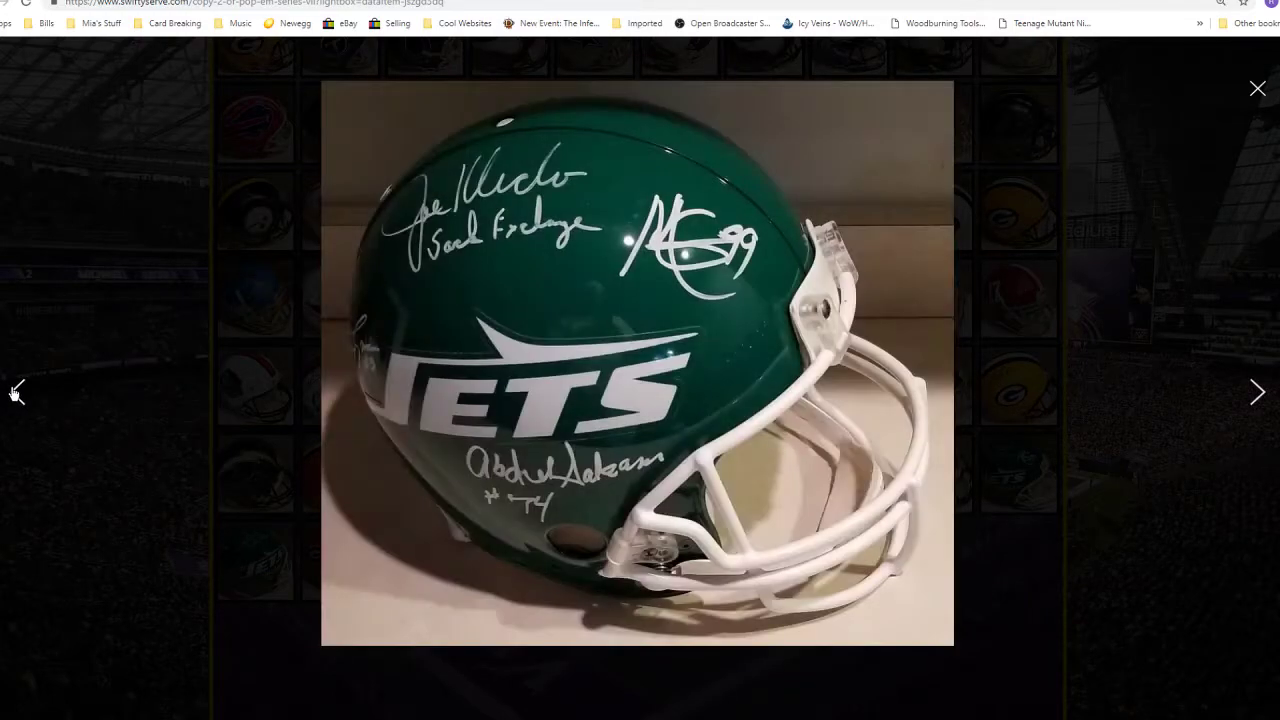
left_click(1258, 89)
scroll(1253, 263, "up", 10)
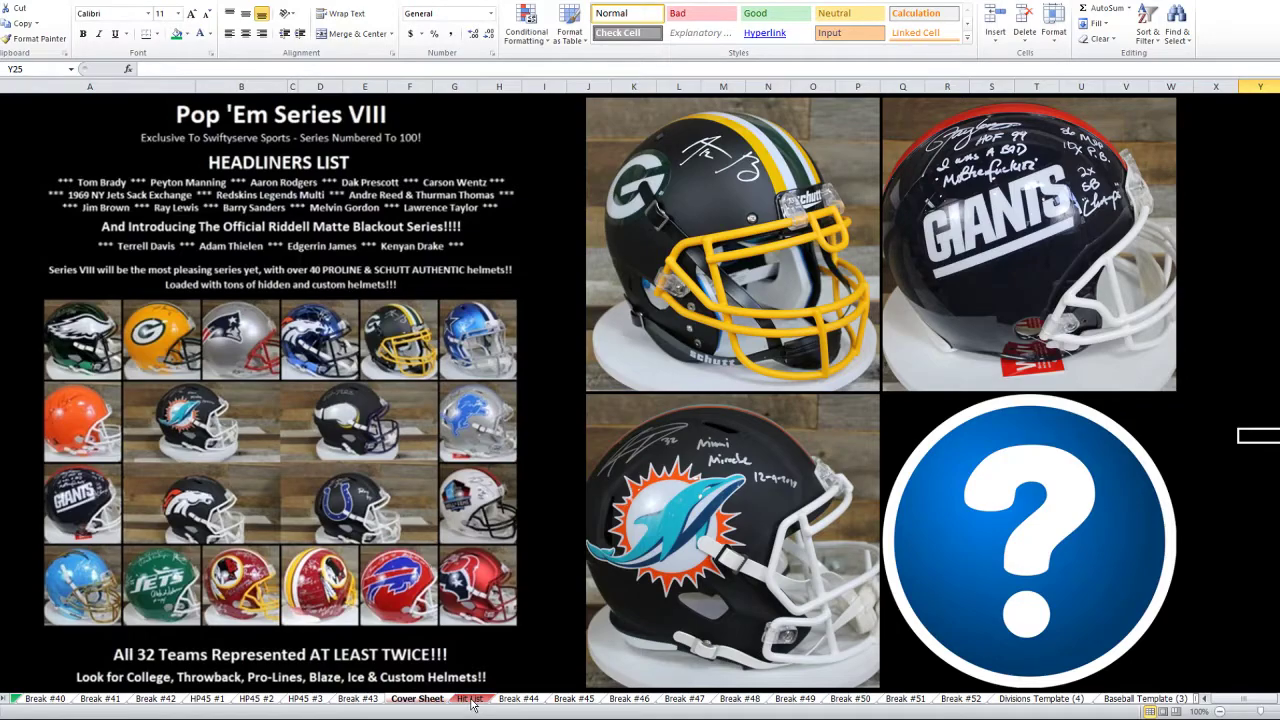
- On the Break #44 sheet, change the B2 title from 2Box to '2019 Pop 'Em Series VIII FS Helm 1Box'
left_click(471, 700)
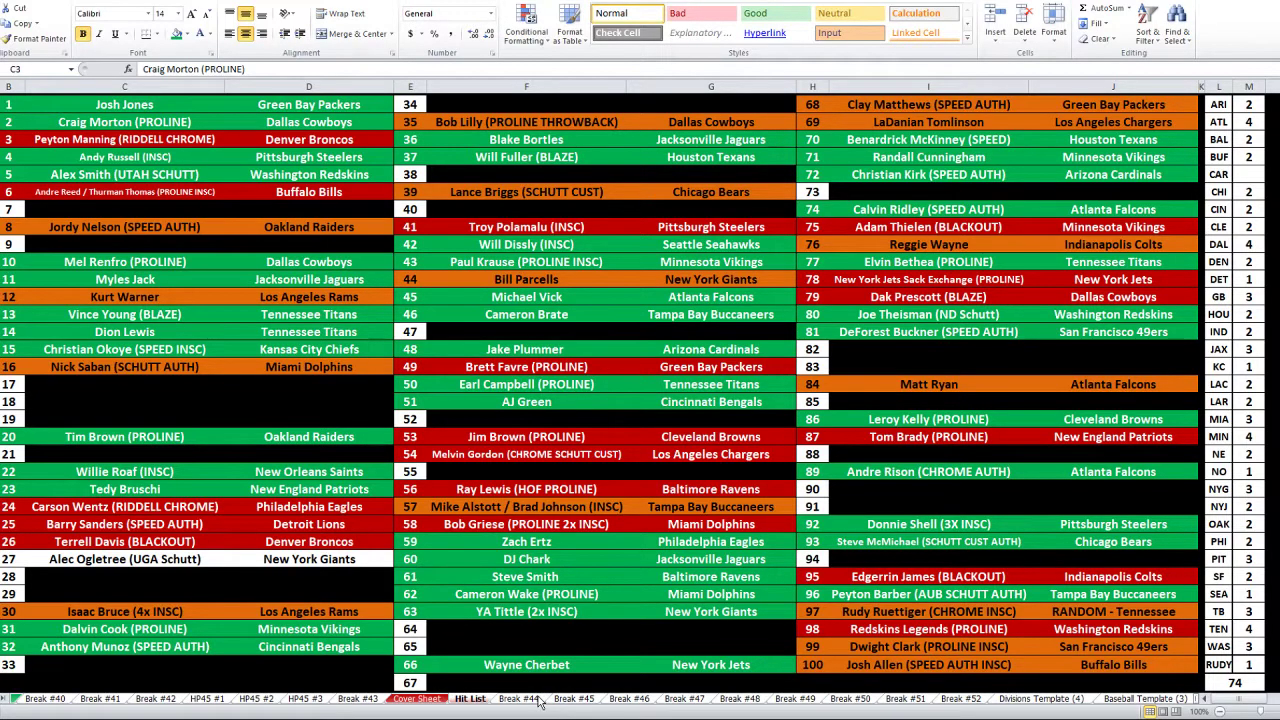
left_click(536, 700)
left_click(436, 116)
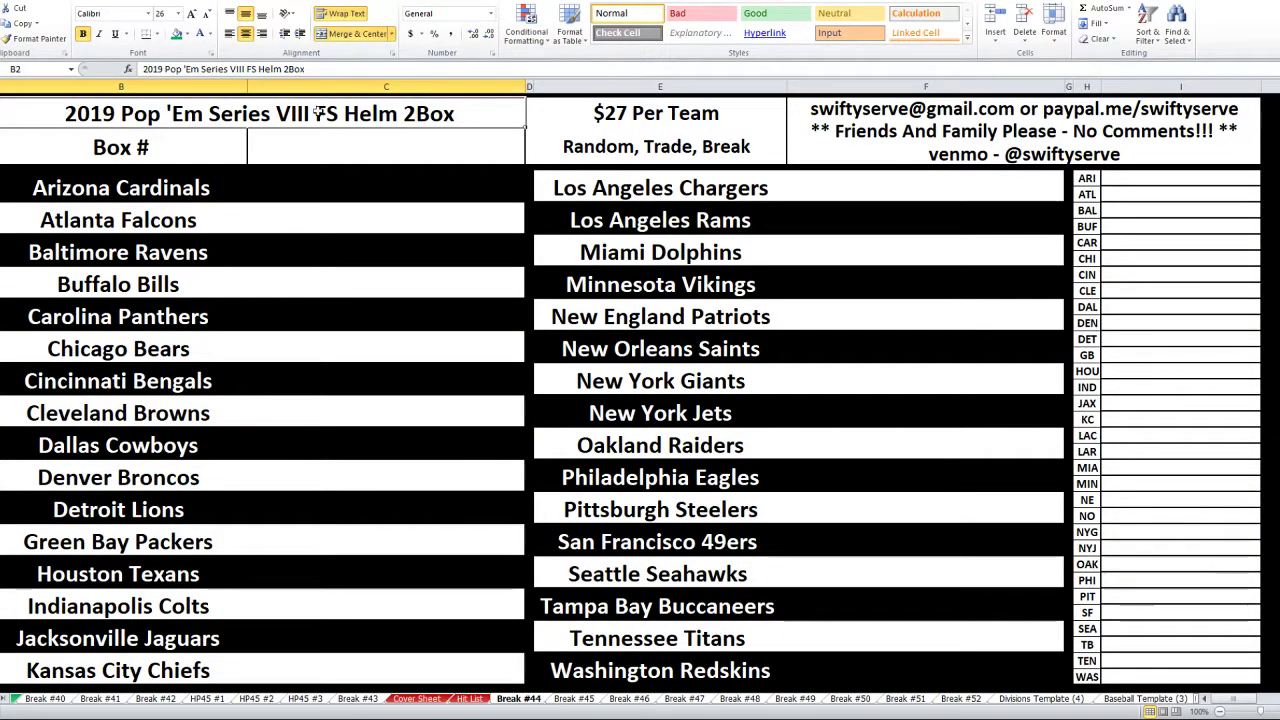
left_click(284, 69)
key("Delete")
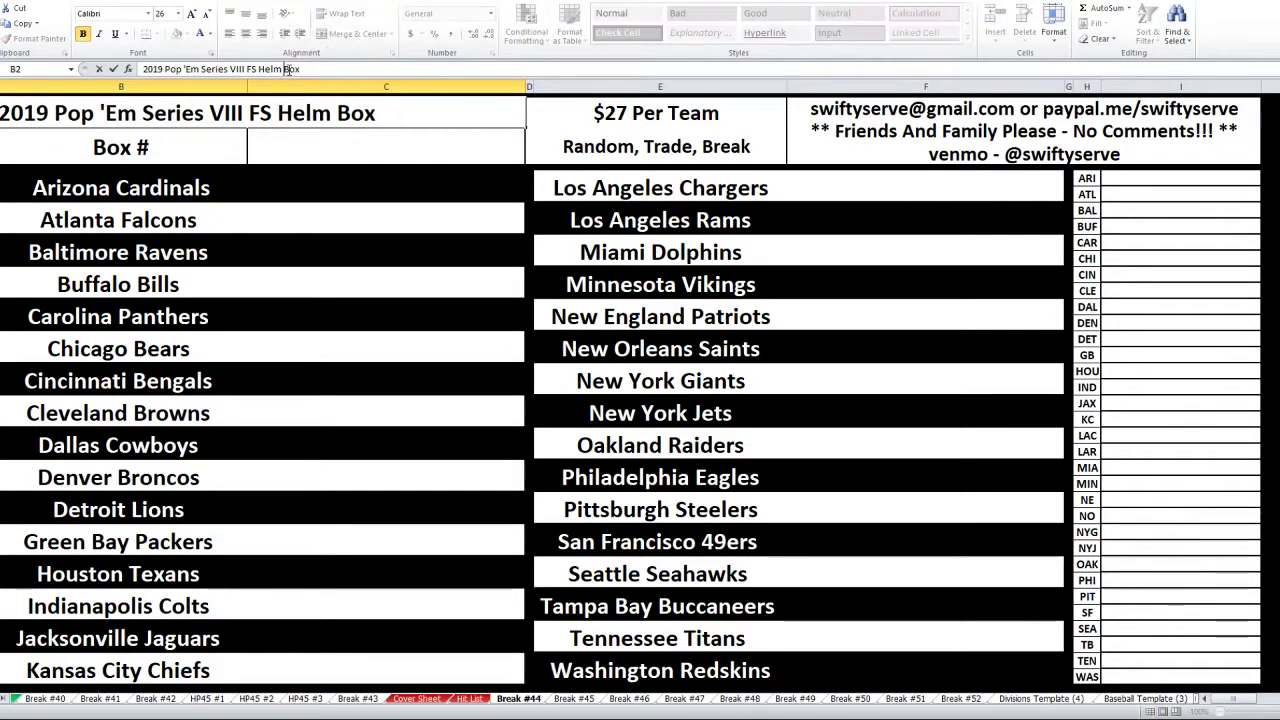
type("1")
key("Tab")
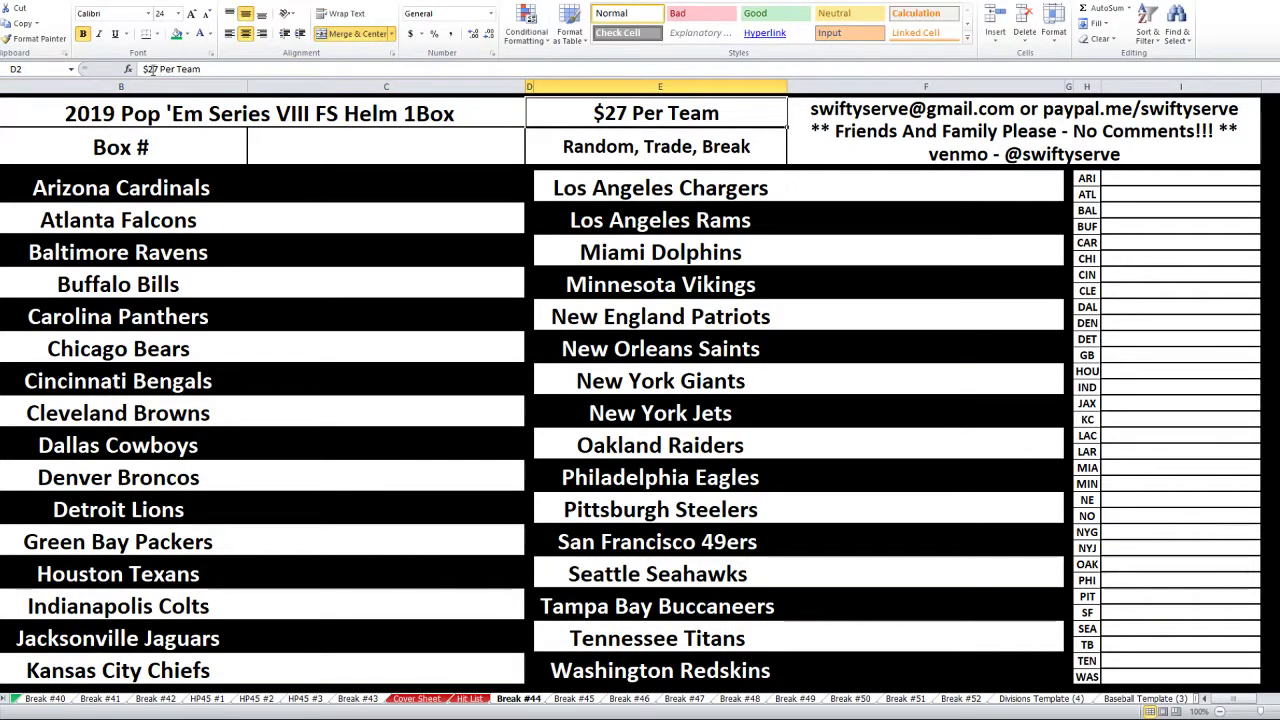
- Change the D2 price from $27 to '$13 Per Team'
double_click(151, 69)
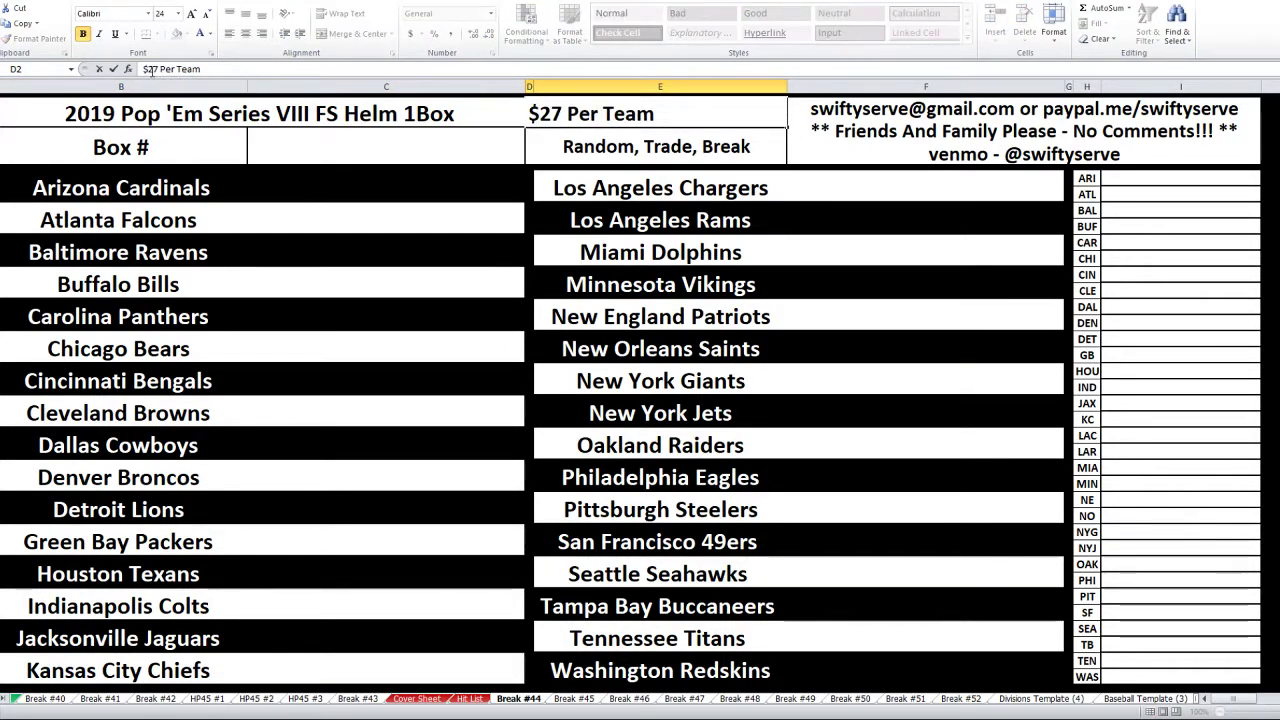
type("13")
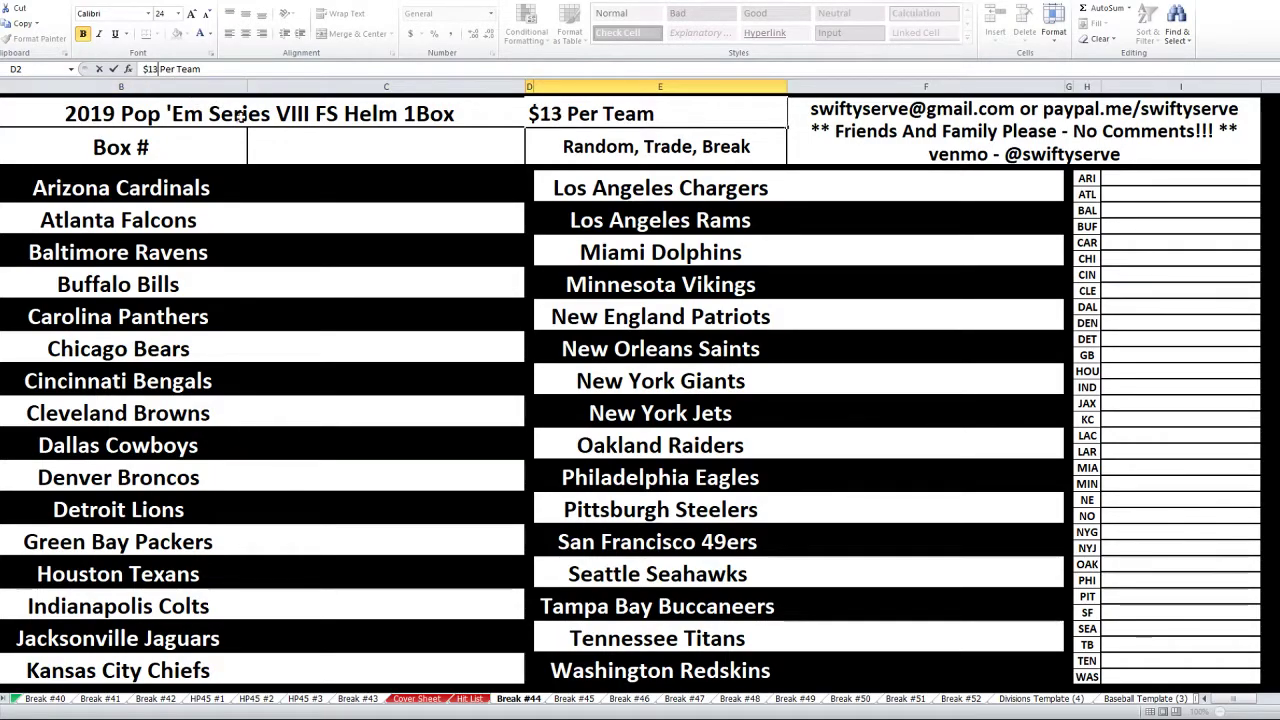
key("Return")
left_click(1140, 178)
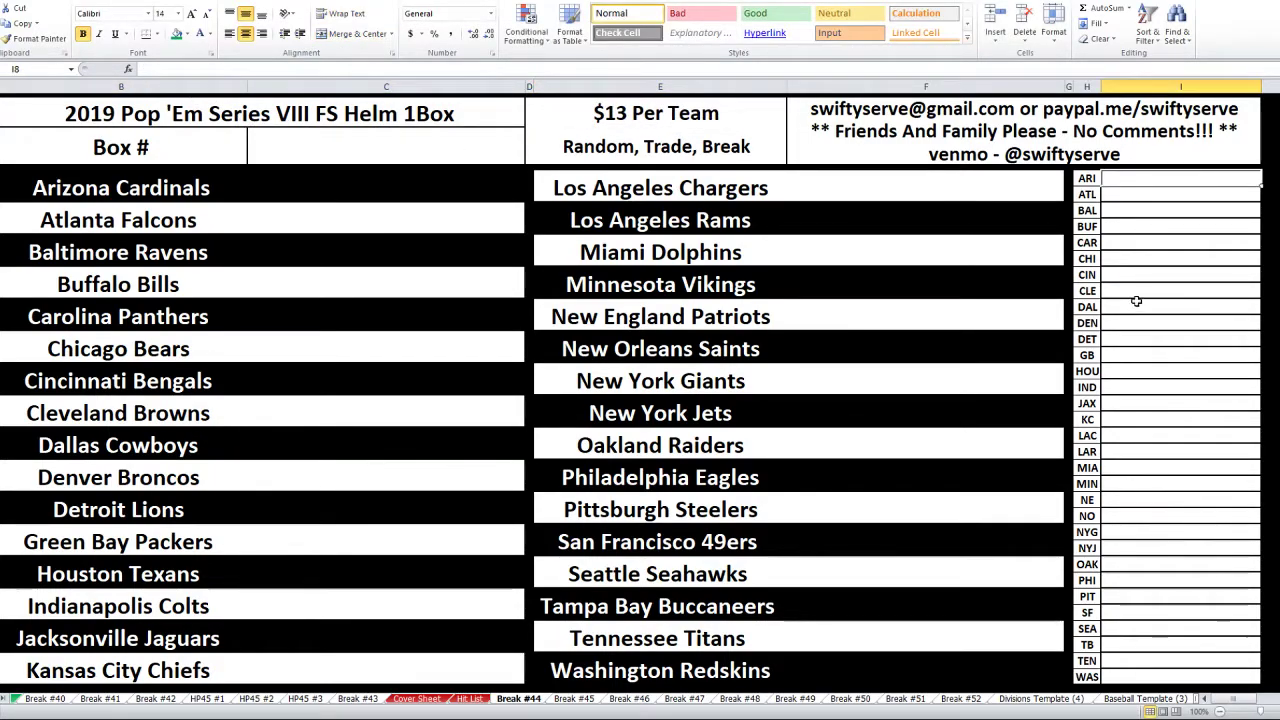
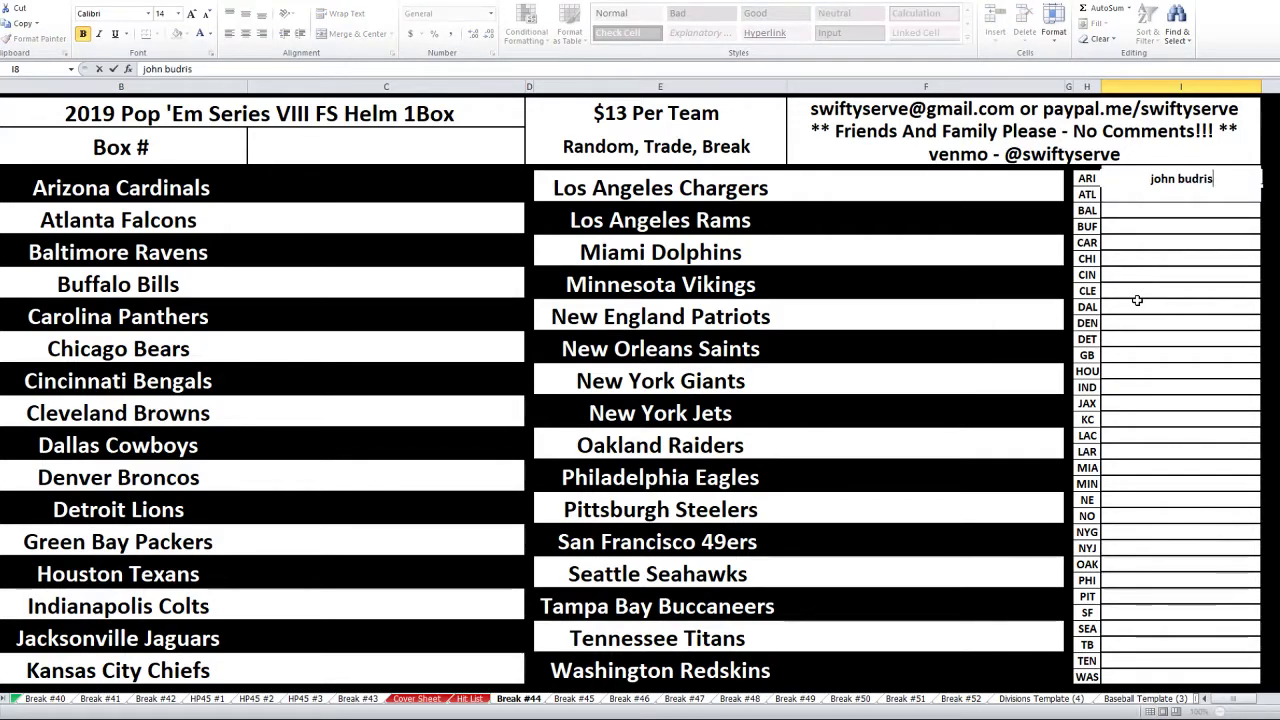
- Enter the buyers' names for Arizona, Atlanta, Baltimore, Buffalo, Carolina, Chicago, Cincinnati and Cleveland
key("Return")
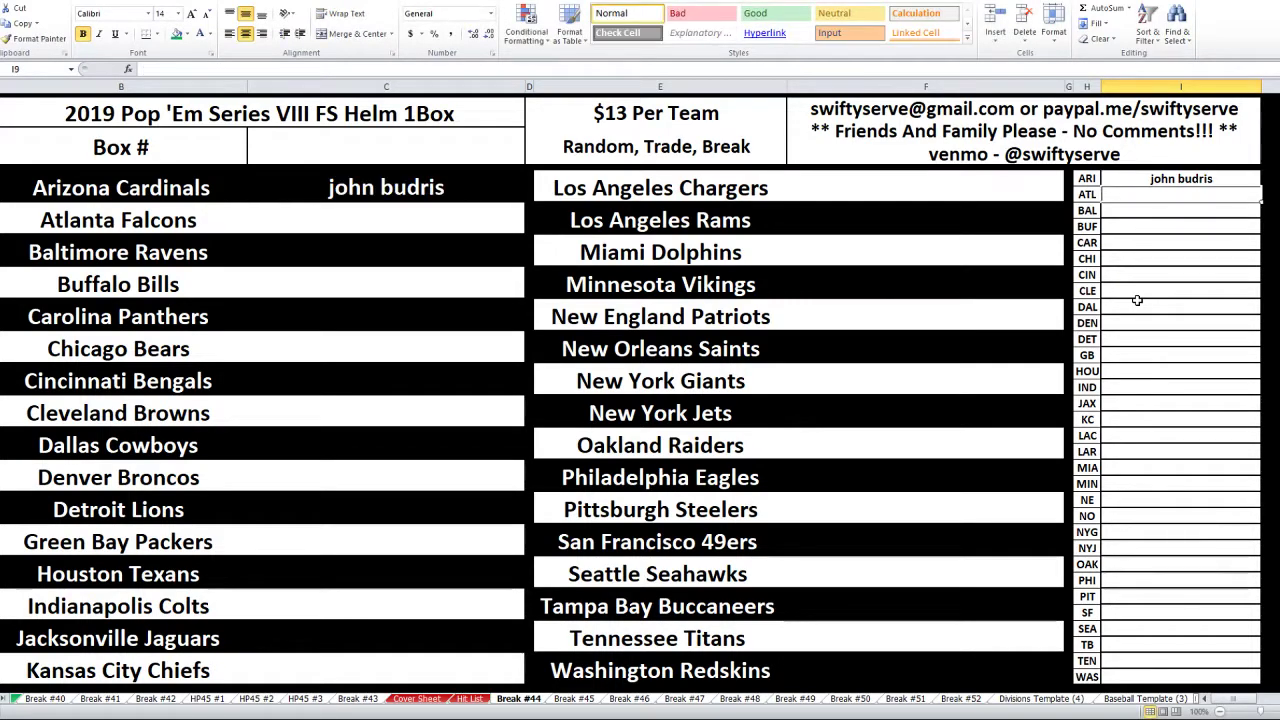
key("Return")
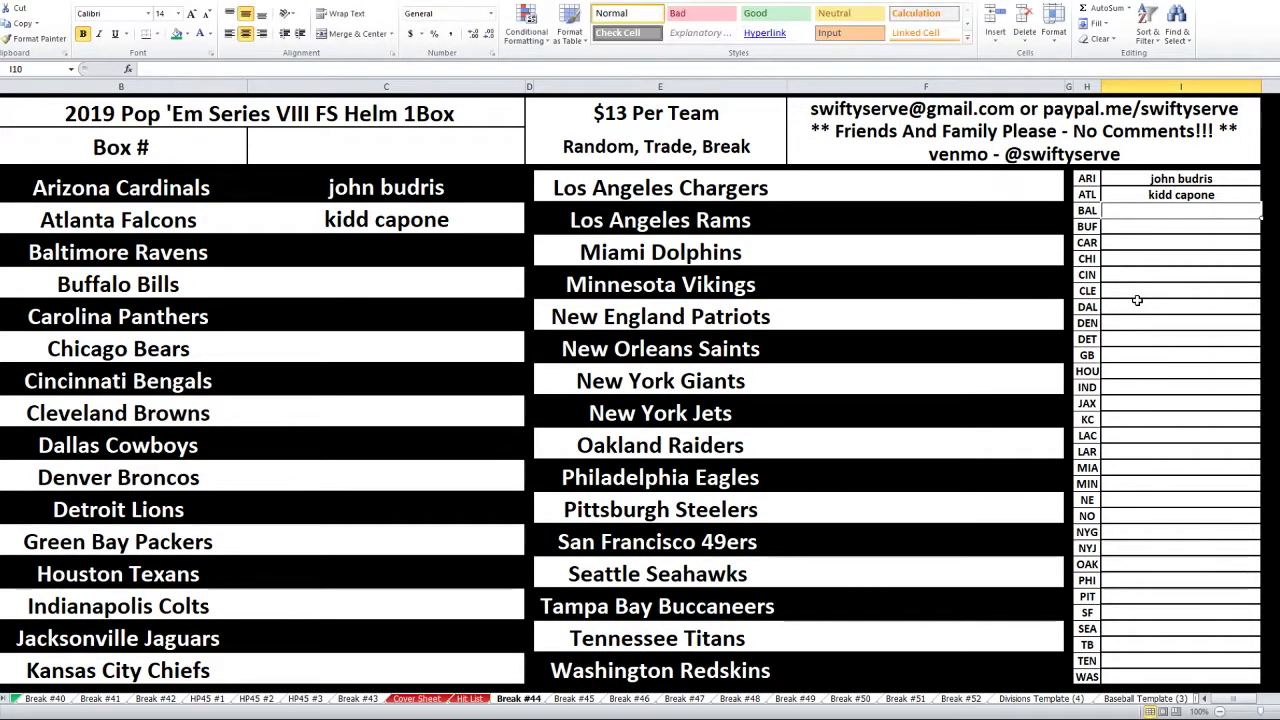
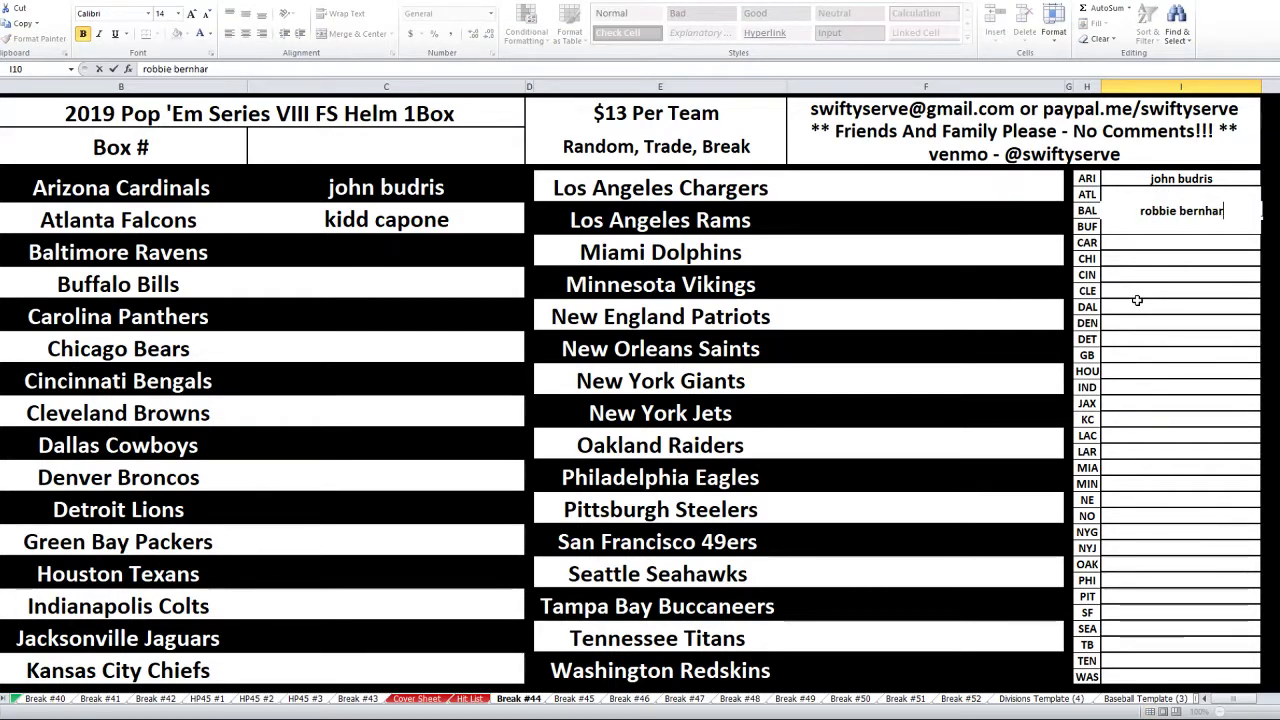
key("Return")
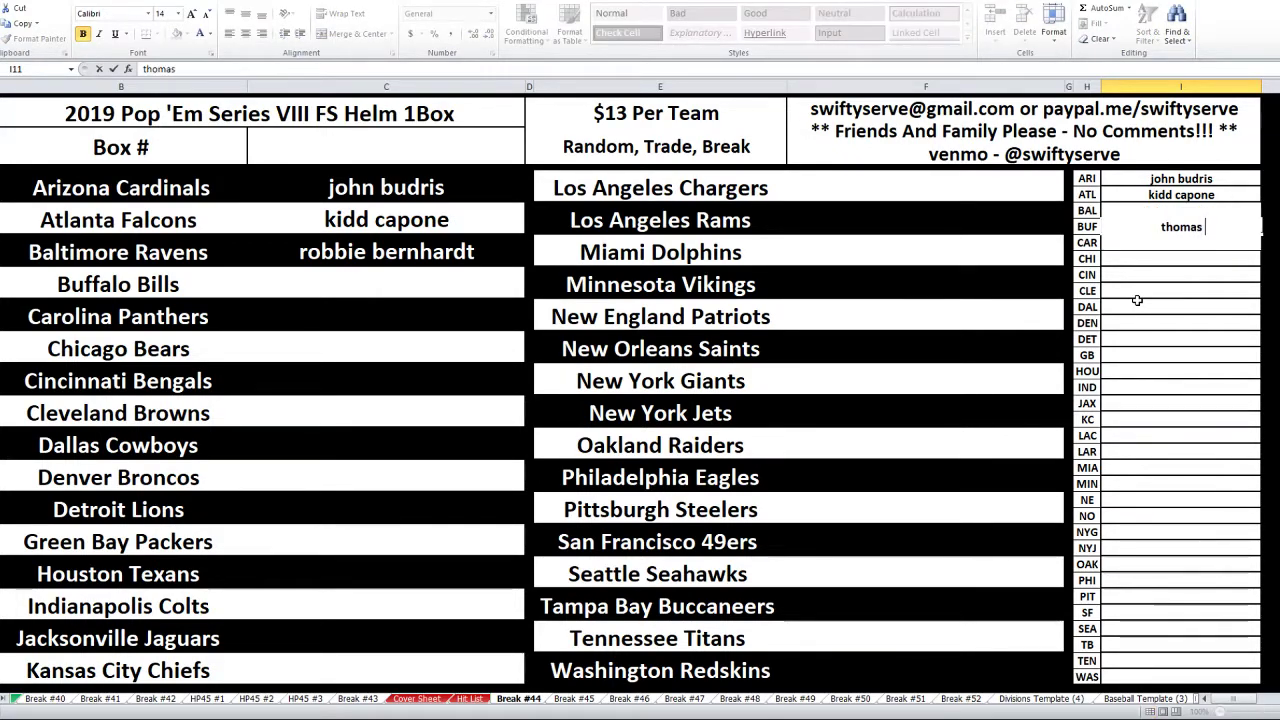
key("Return")
type("jim")
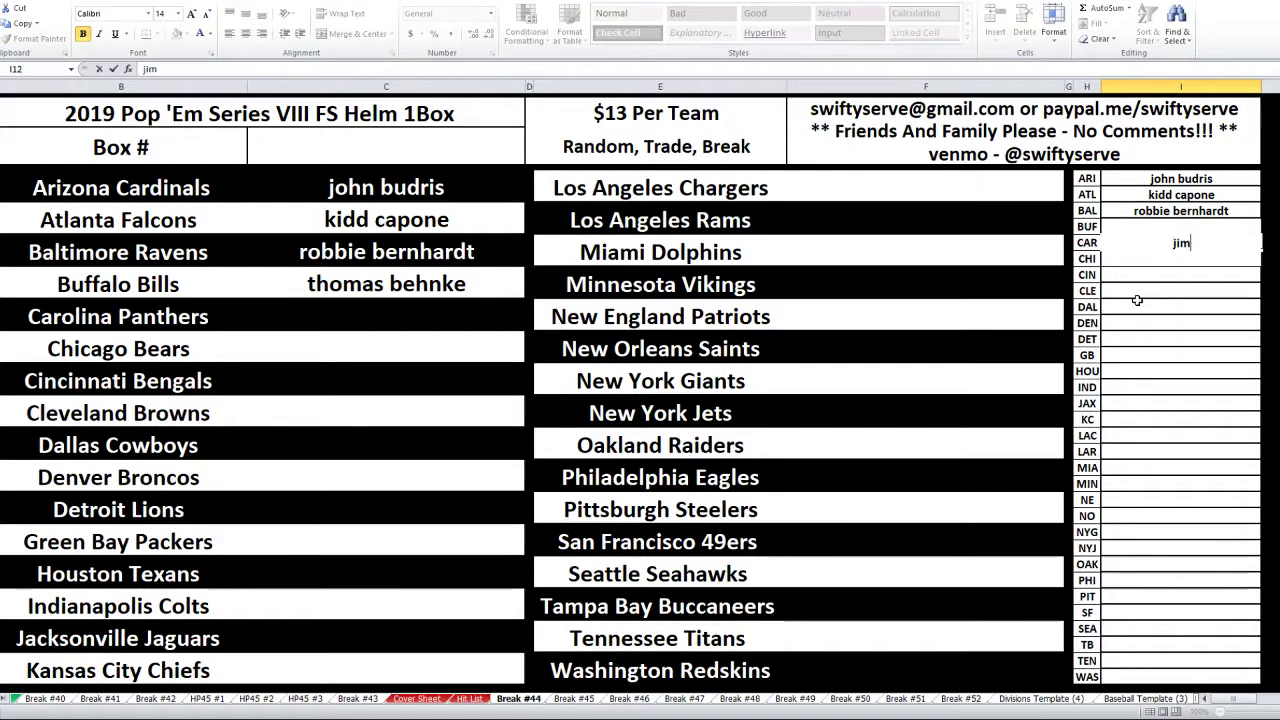
type(" l")
key("Return")
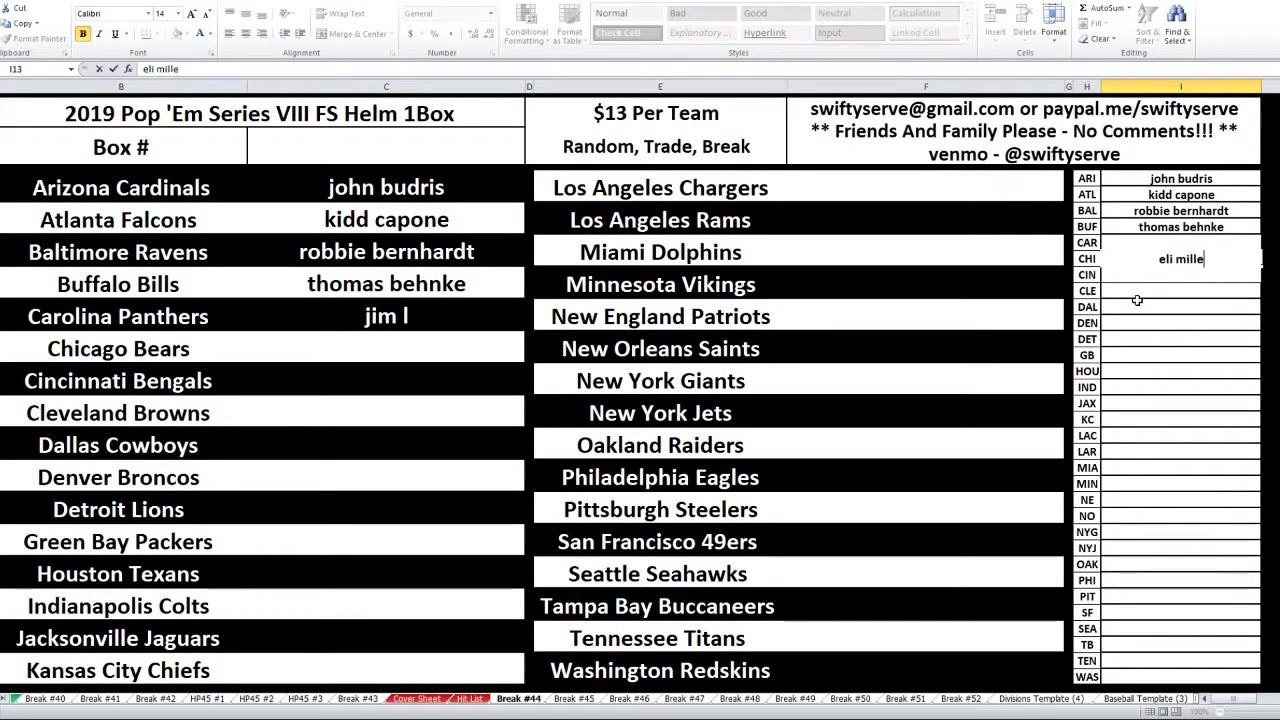
key("Return")
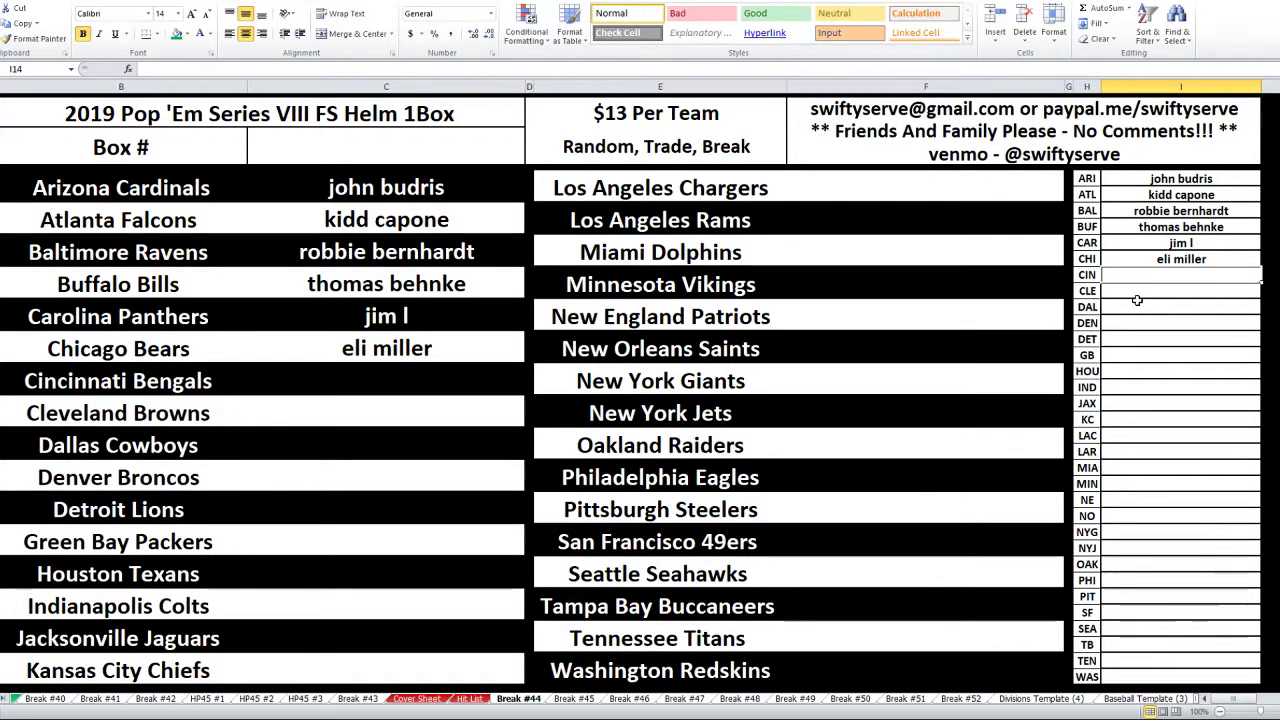
type("justin t")
key("Return")
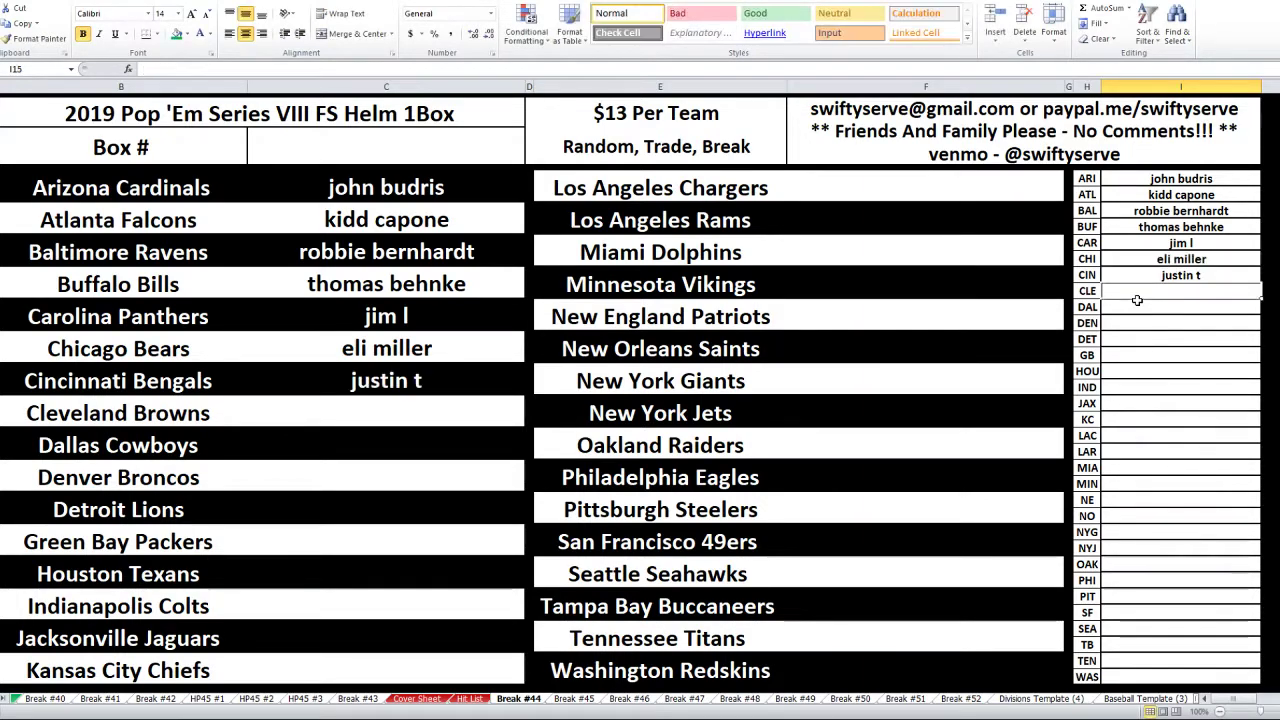
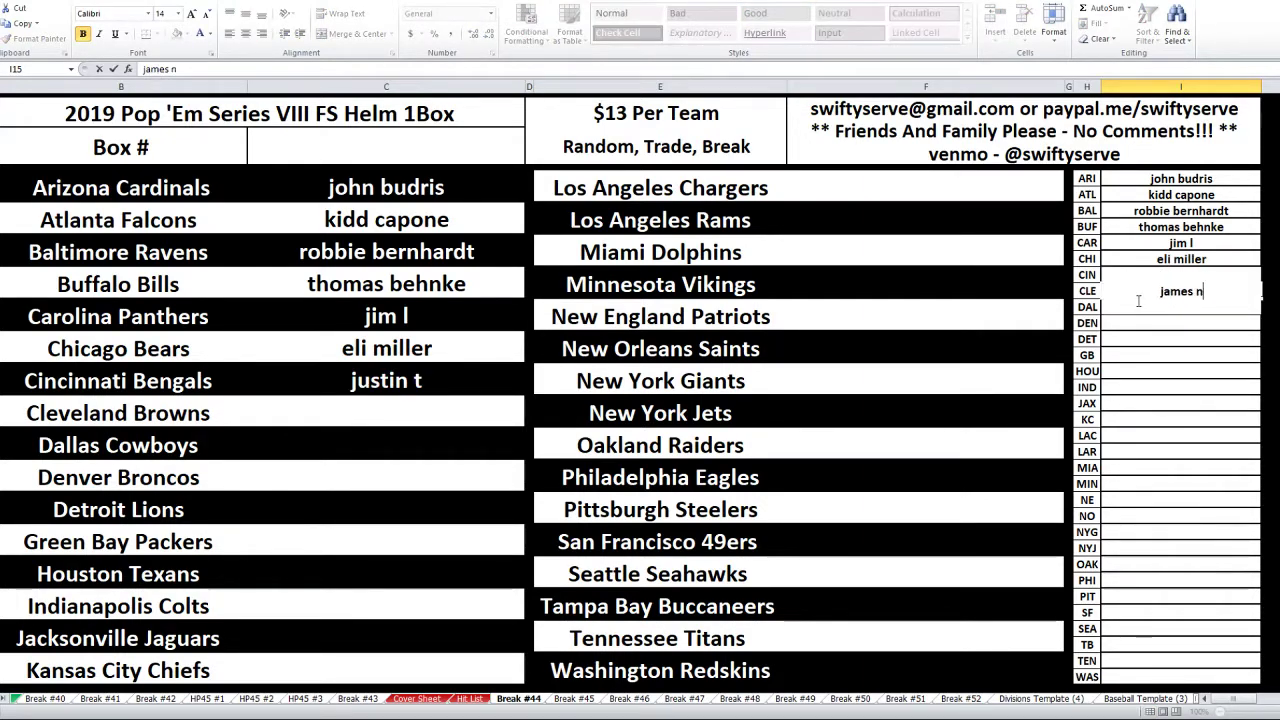
key("Return")
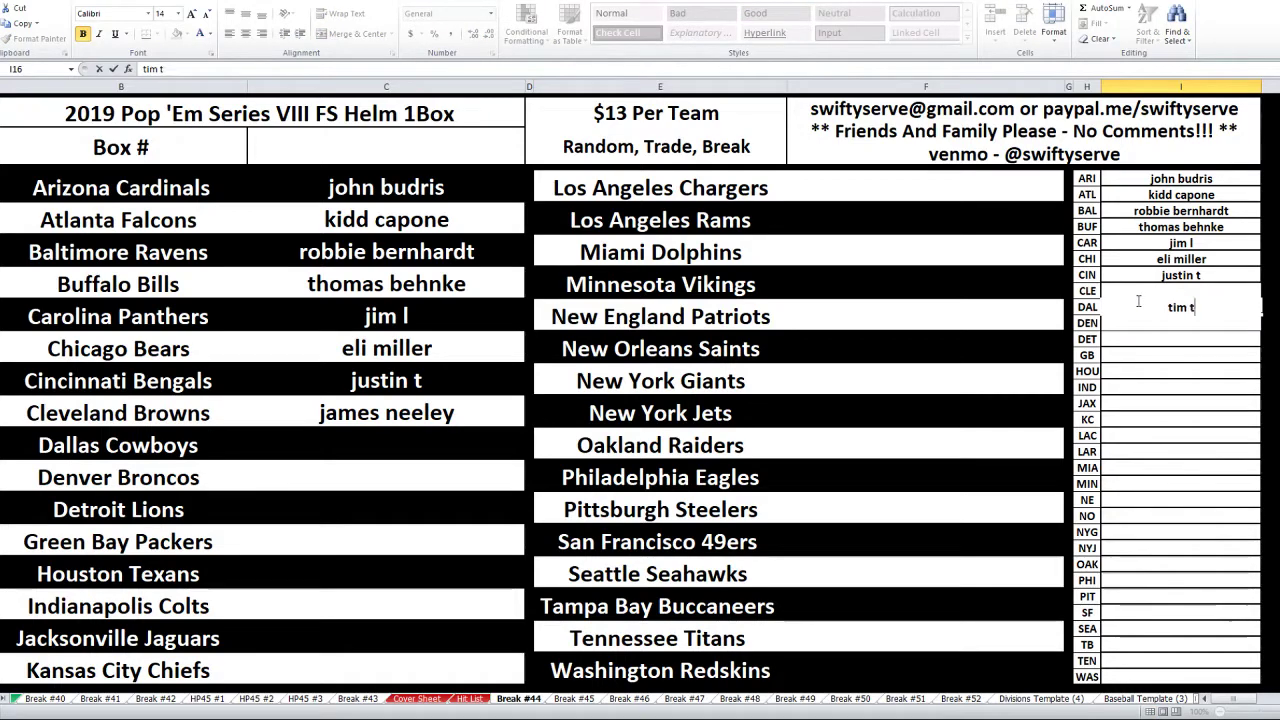
- Enter the buyers' names for Dallas, Denver, Detroit, Green Bay, Houston, Indianapolis and Jacksonville
key("Return")
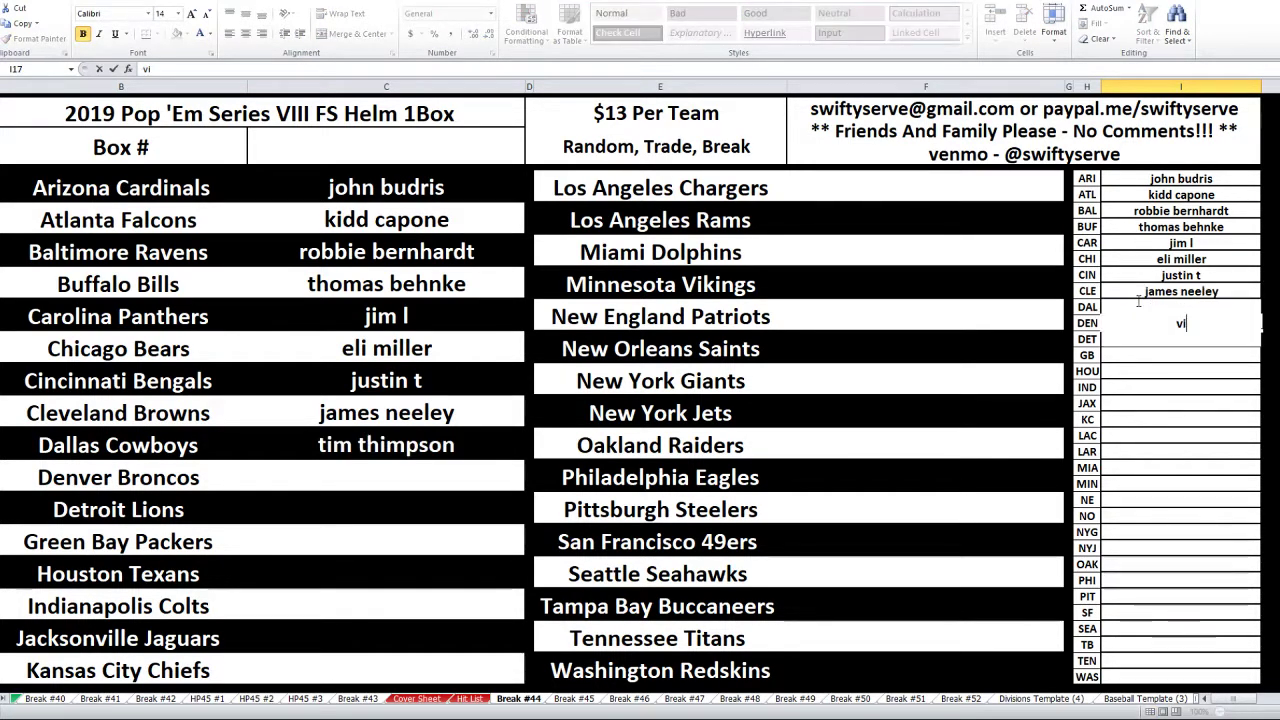
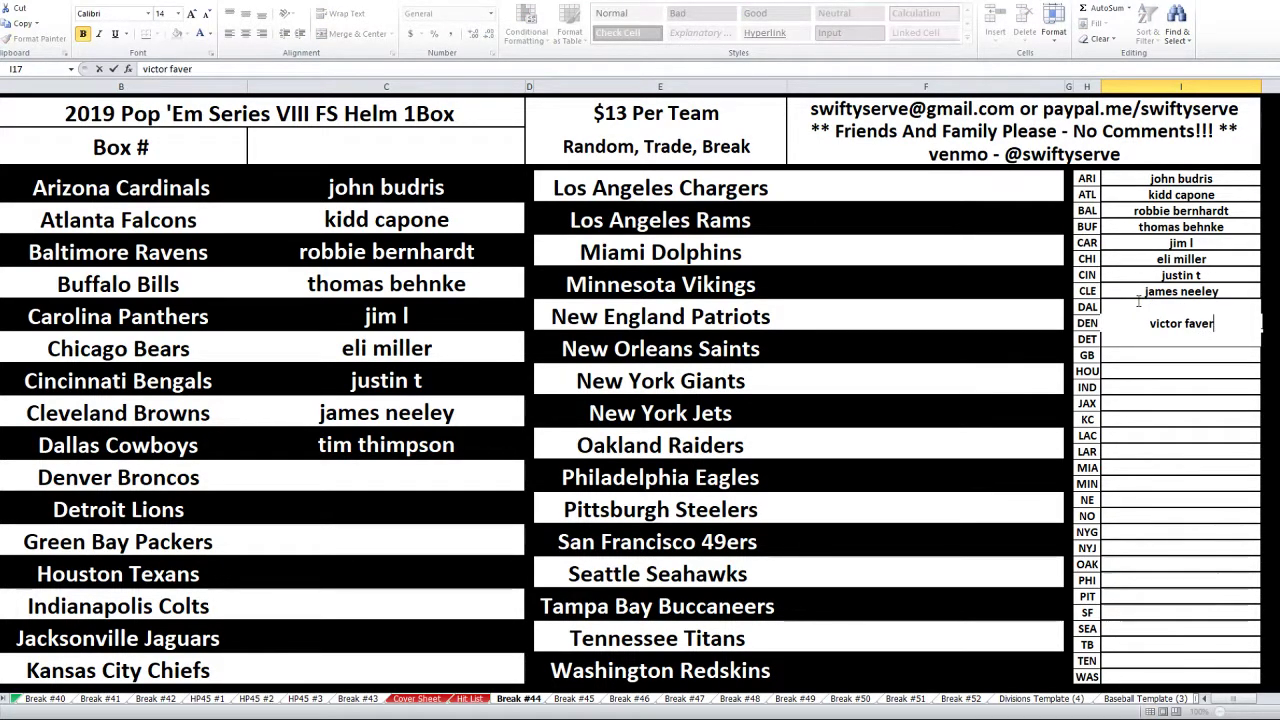
key("Return")
type("sean m")
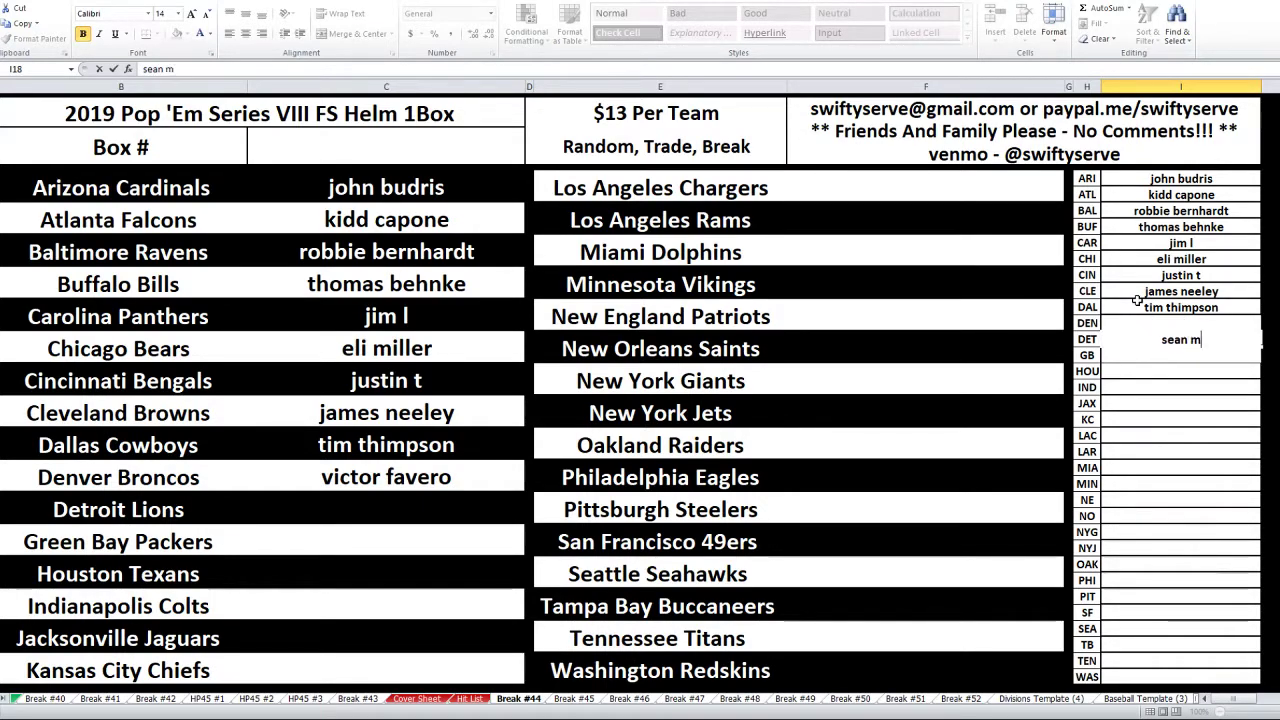
key("Return")
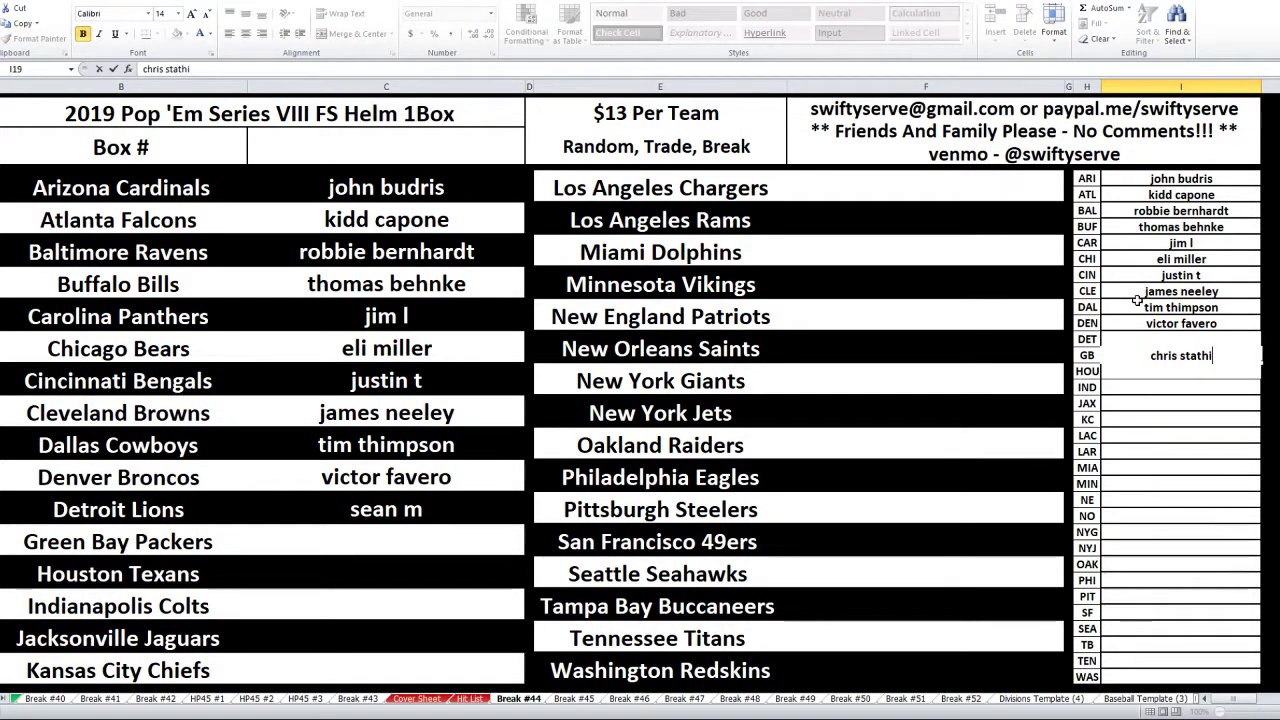
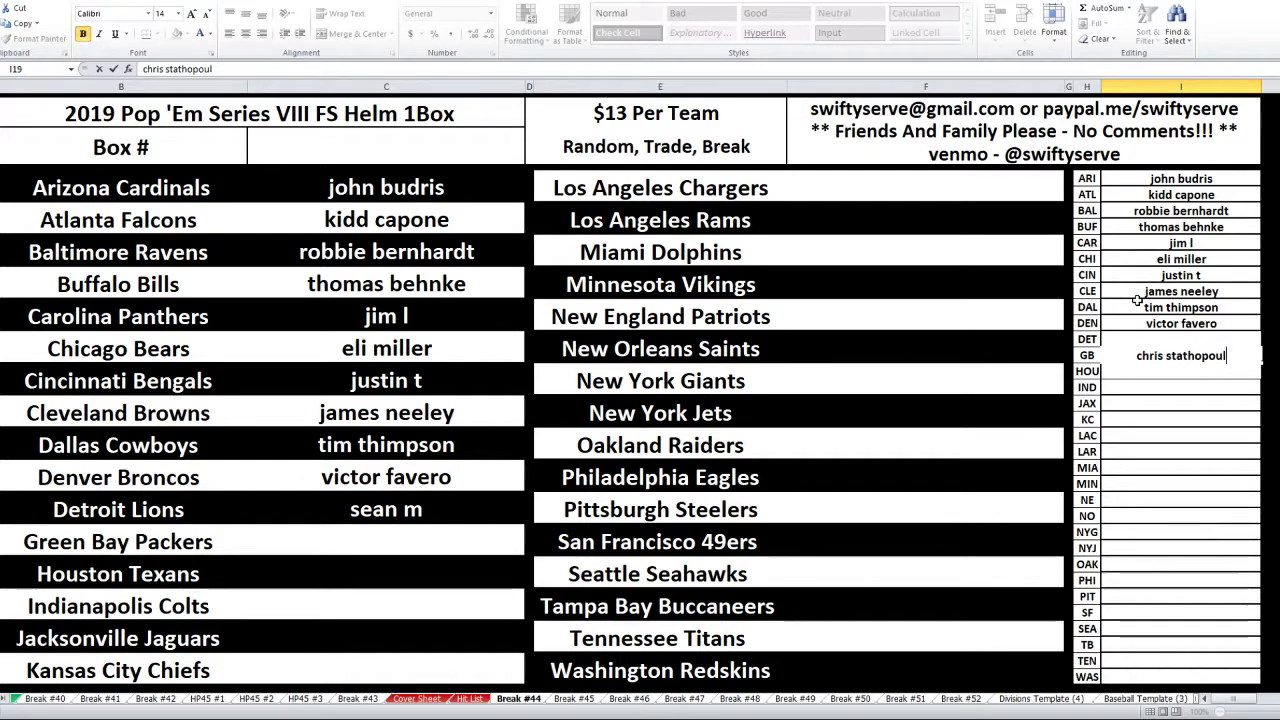
key("Return")
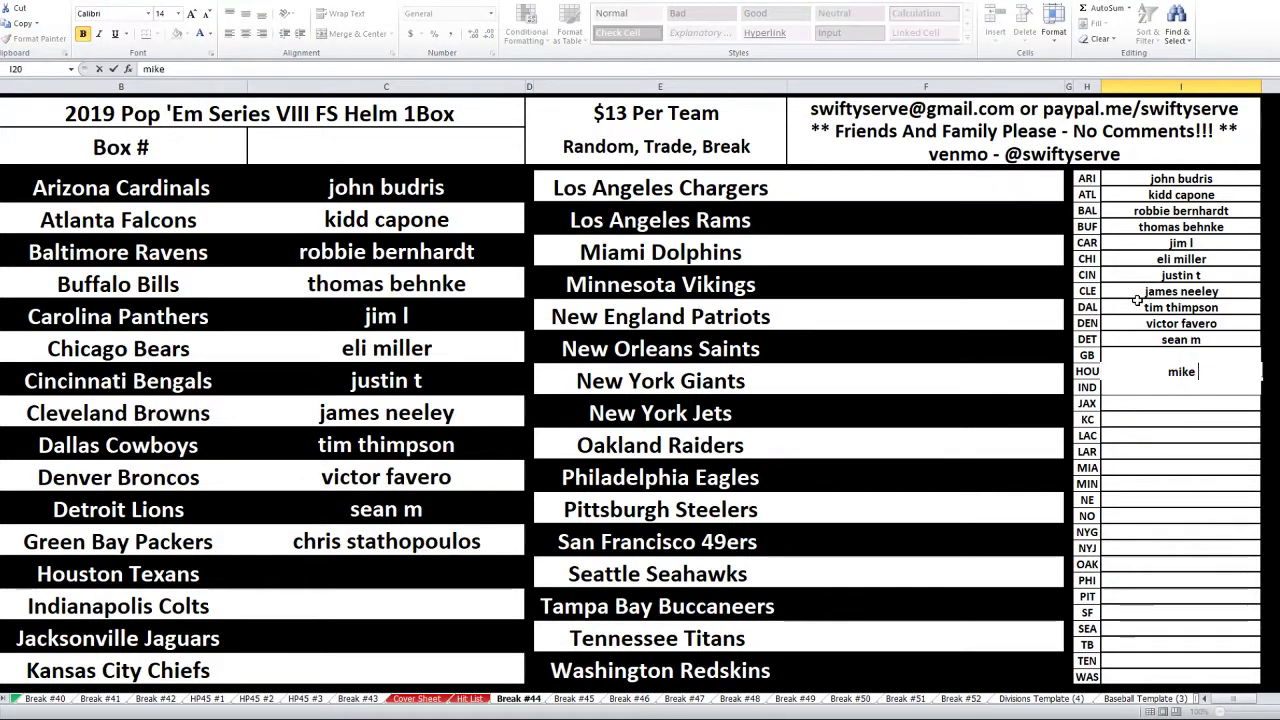
key("Return")
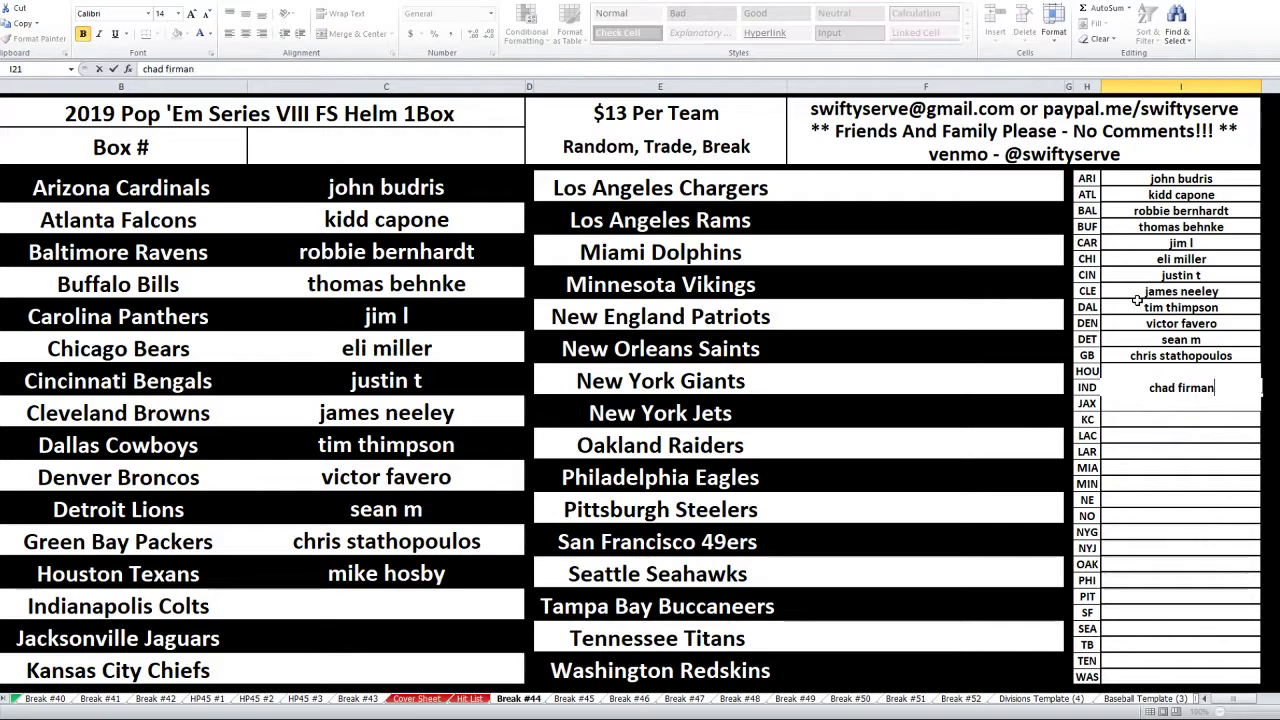
key("Return")
type("nat")
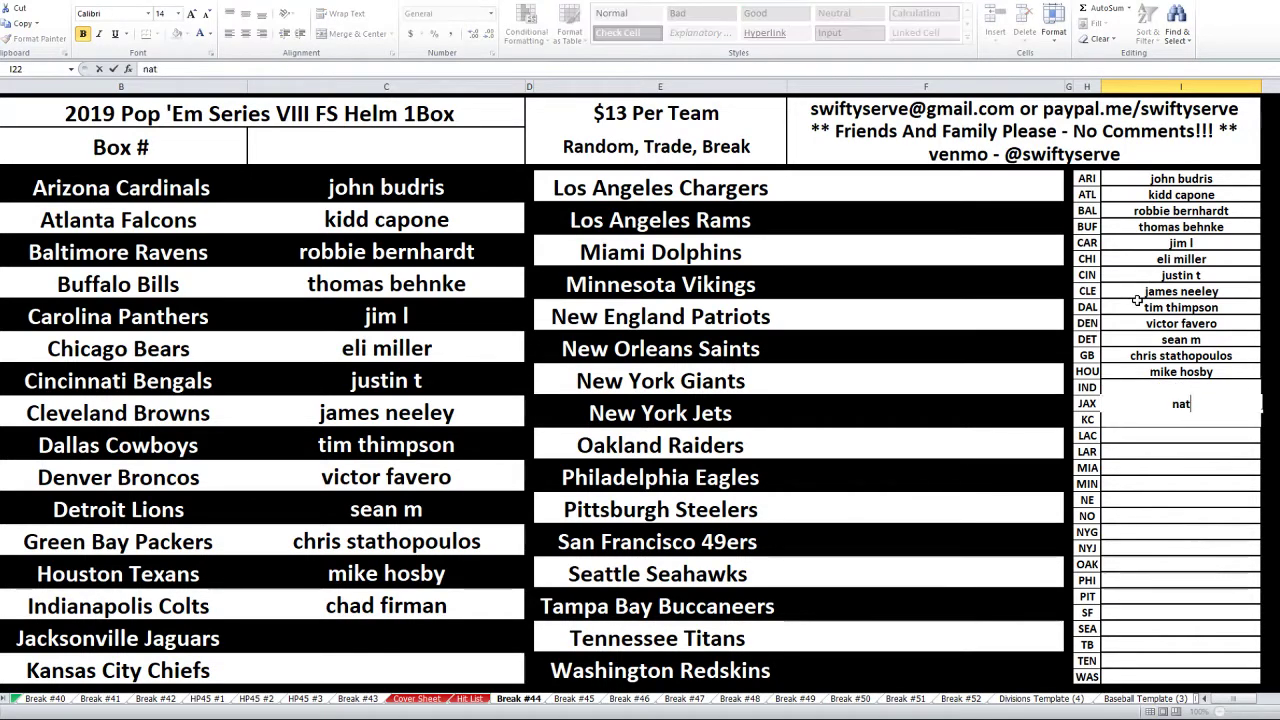
type("hansdugout chris")
key("Return")
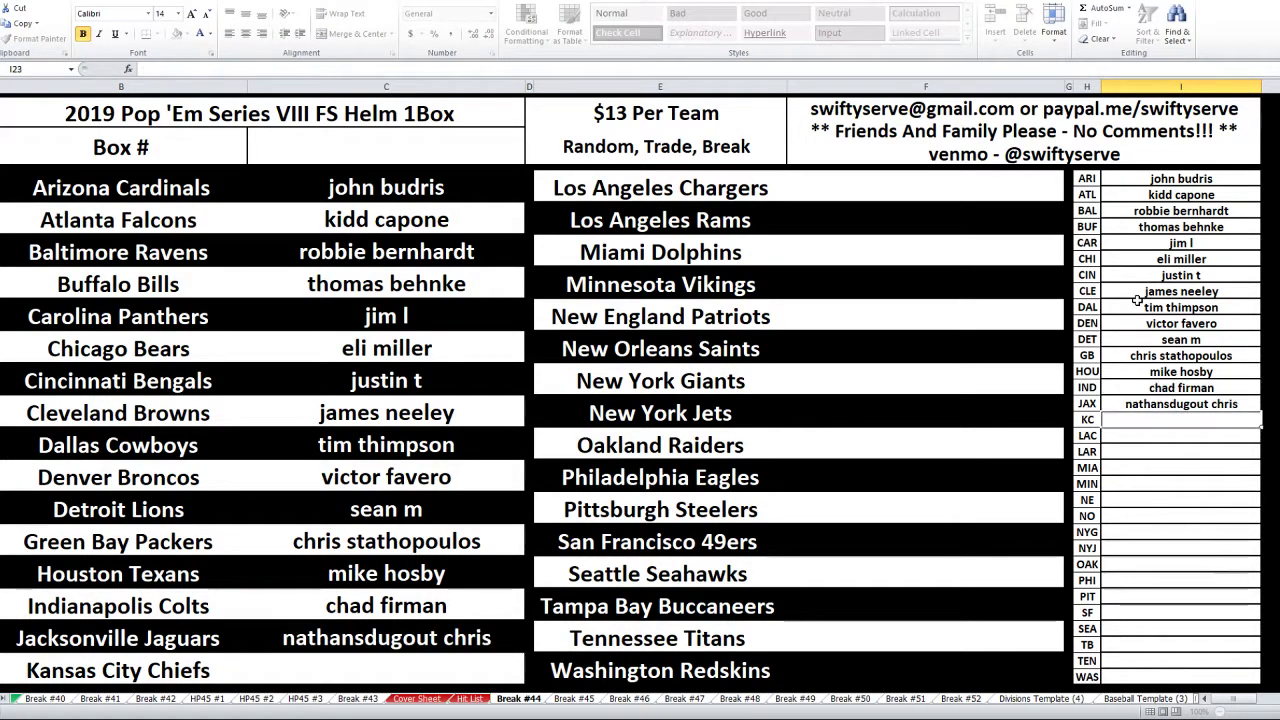
- Fill in the buyers for Oakland, Kansas City and Seattle, accepting AutoComplete for Oakland
key("Down")
key("Down")
key("Down")
key("Down")
key("Down")
key("Down")
key("Down")
key("Down")
key("Down")
type("n")
key("Return")
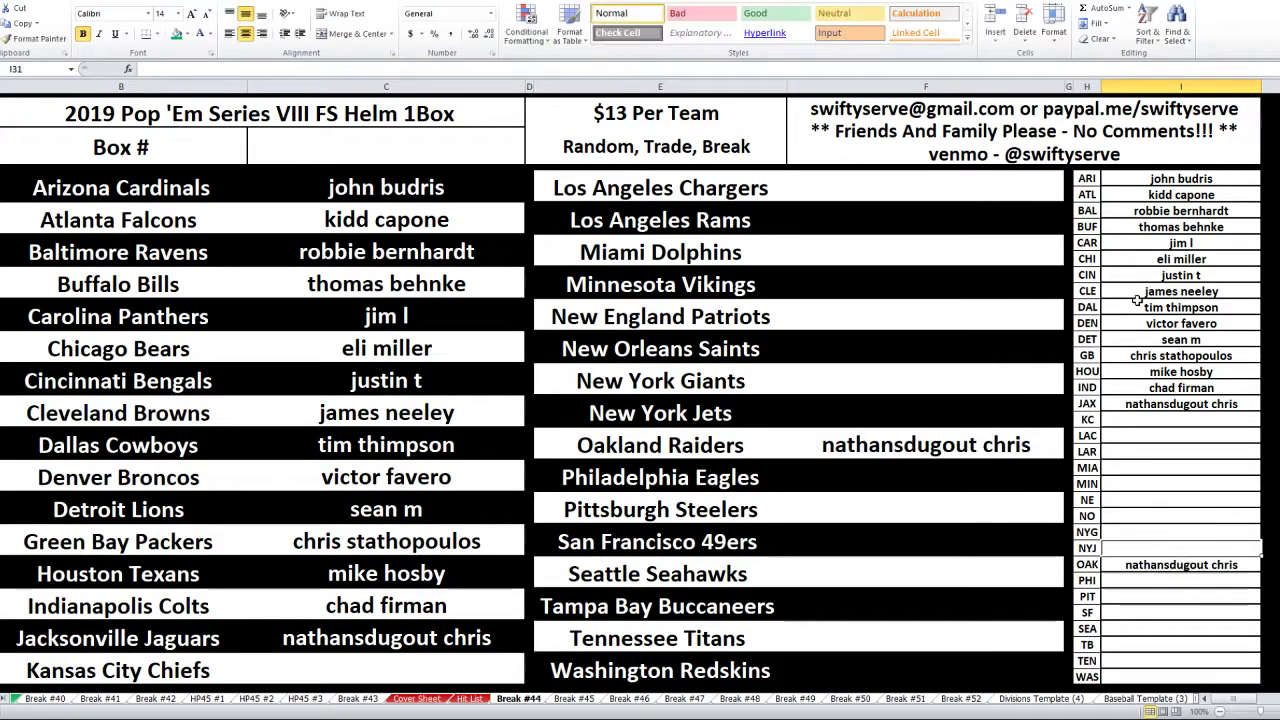
key("Up")
key("Up")
key("Up")
key("Up")
key("Up")
key("Up")
key("Up")
key("Up")
key("Up")
key("Up")
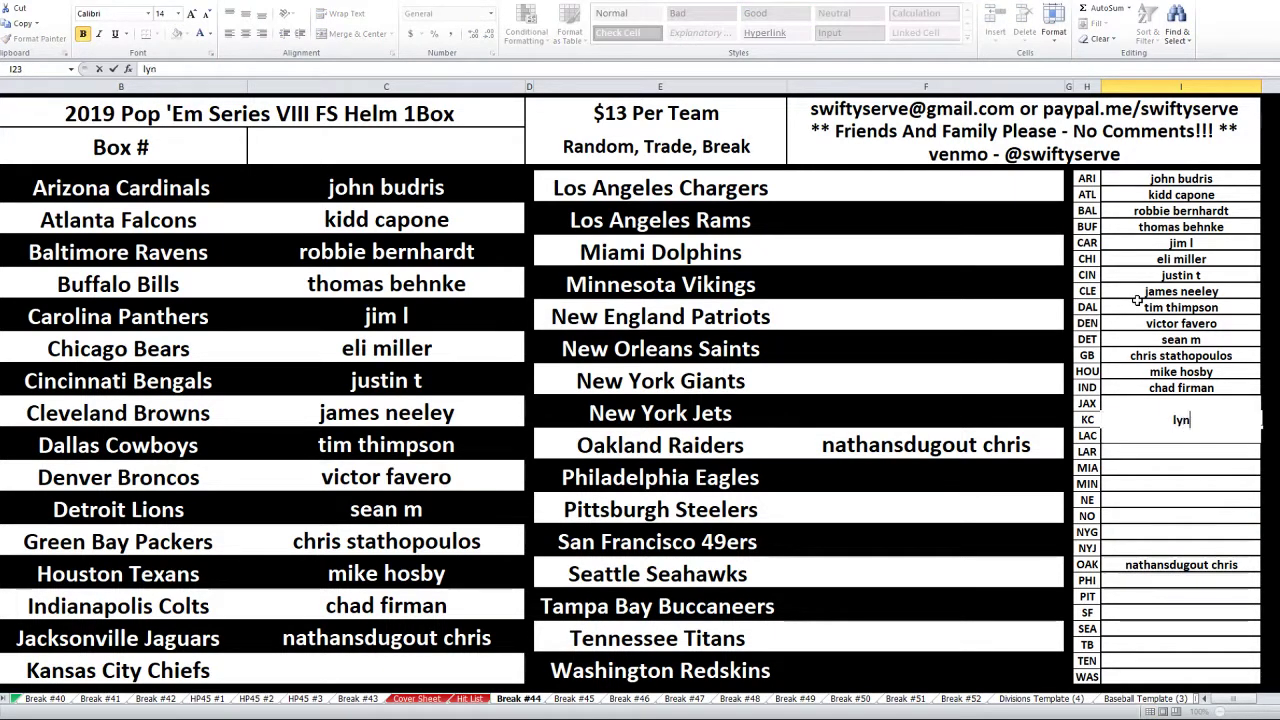
key("Return")
key("Return")
key("Down")
key("Down")
key("Down")
key("Down")
key("Down")
key("Down")
key("Down")
key("Down")
key("Down")
key("Down")
key("Down")
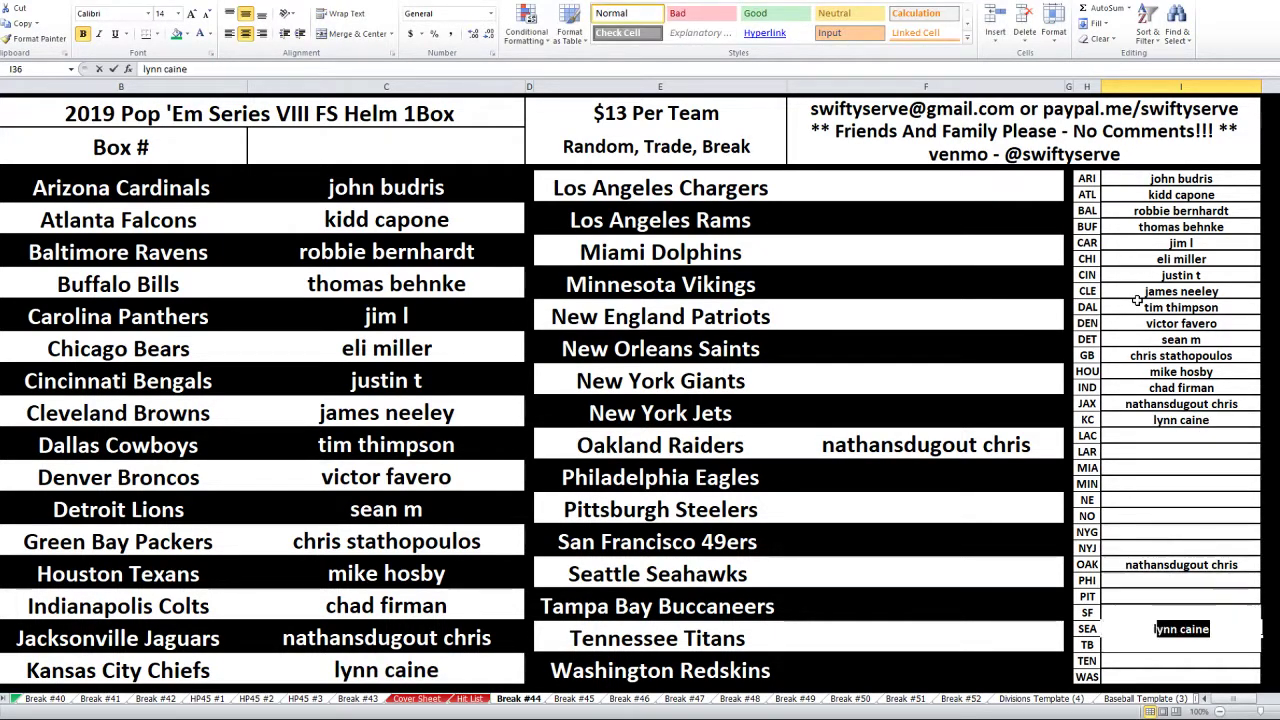
key("Return")
- Enter the buyers for the Chargers, Rams, Miami and Minnesota, correcting the Chargers name
key("Up")
key("Up")
key("Up")
key("Up")
key("Up")
key("Up")
key("Up")
key("Up")
key("Up")
key("Up")
key("Up")
key("Up")
key("Up")
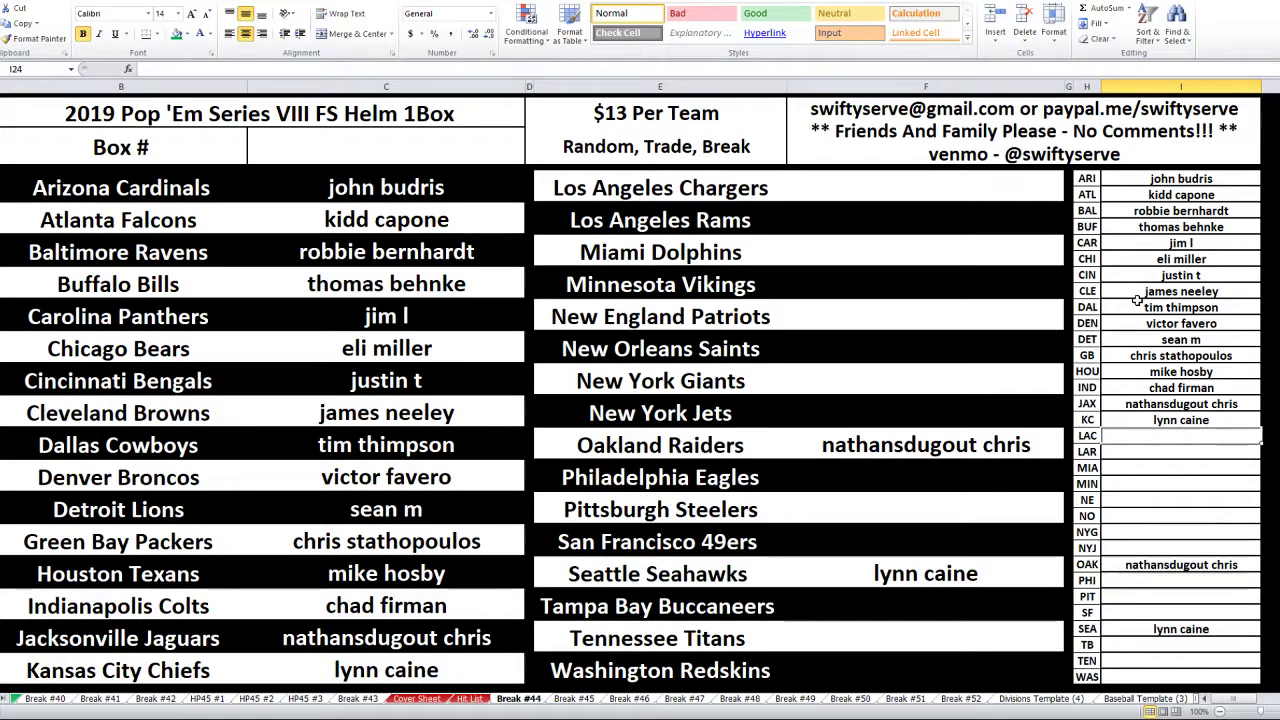
type("eli")
key("Return")
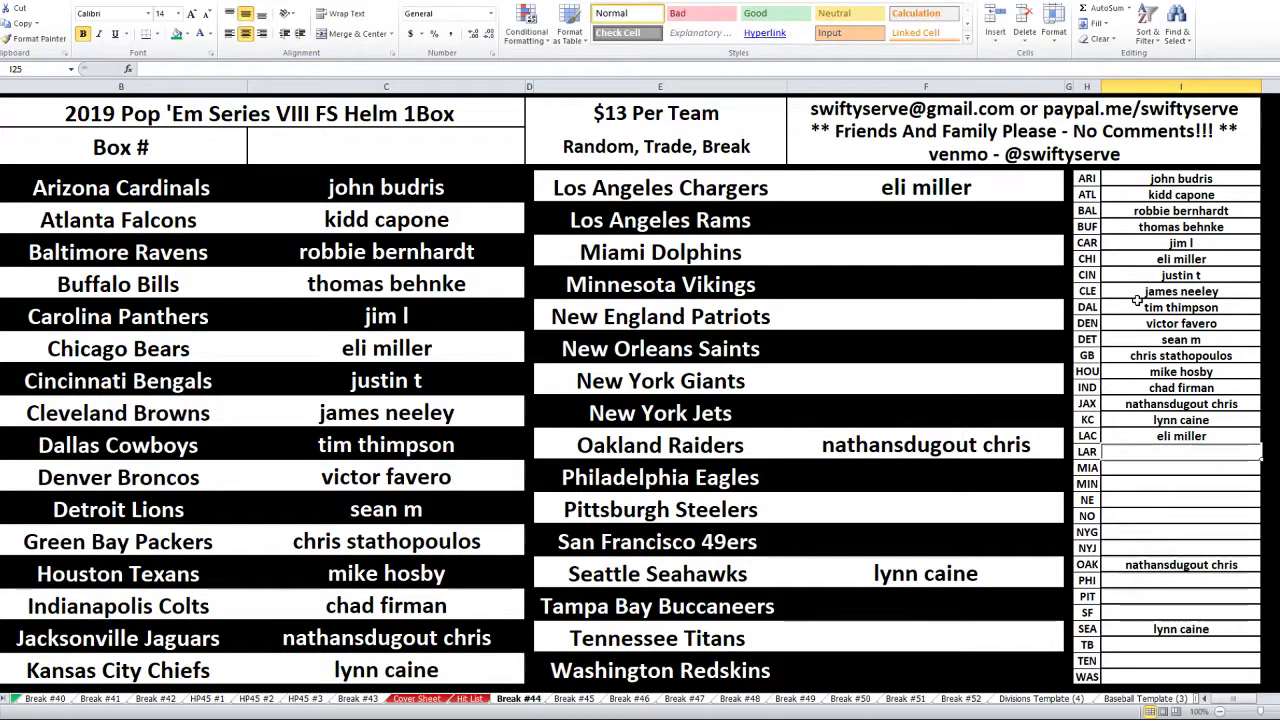
type("mark l")
key("BackSpace")
key("BackSpace")
key("BackSpace")
key("BackSpace")
key("BackSpace")
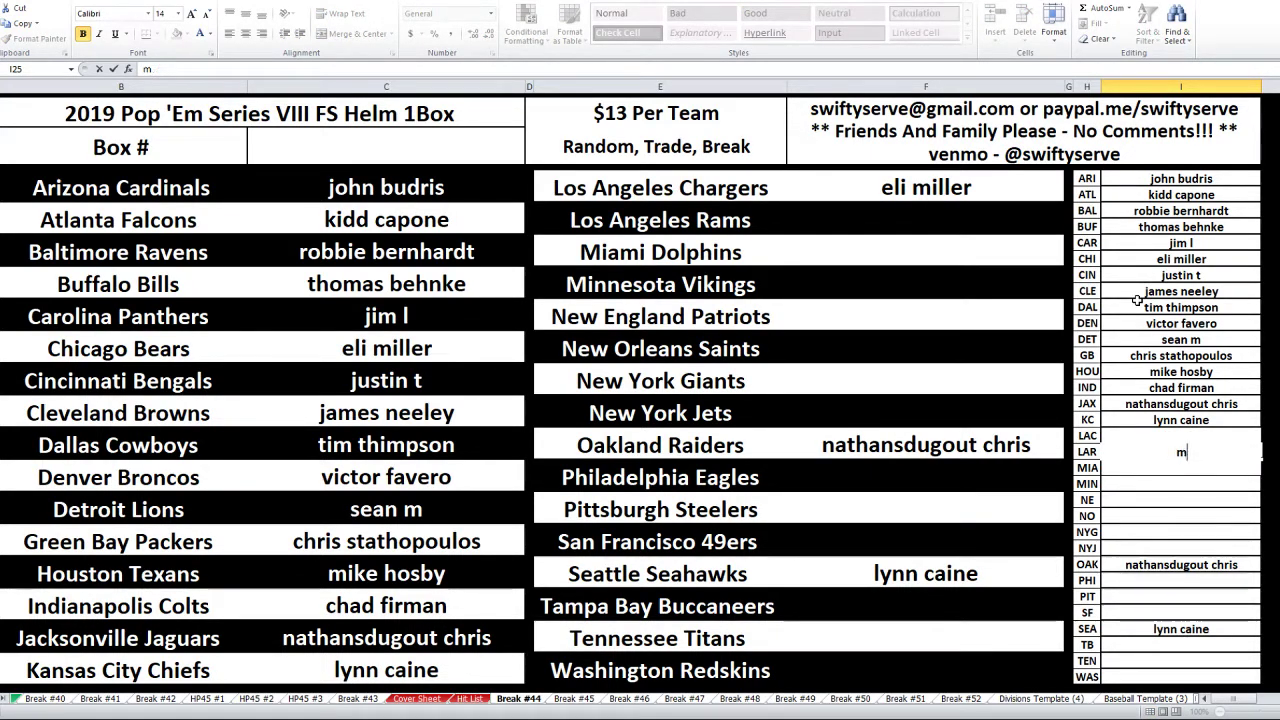
key("BackSpace")
key("Up")
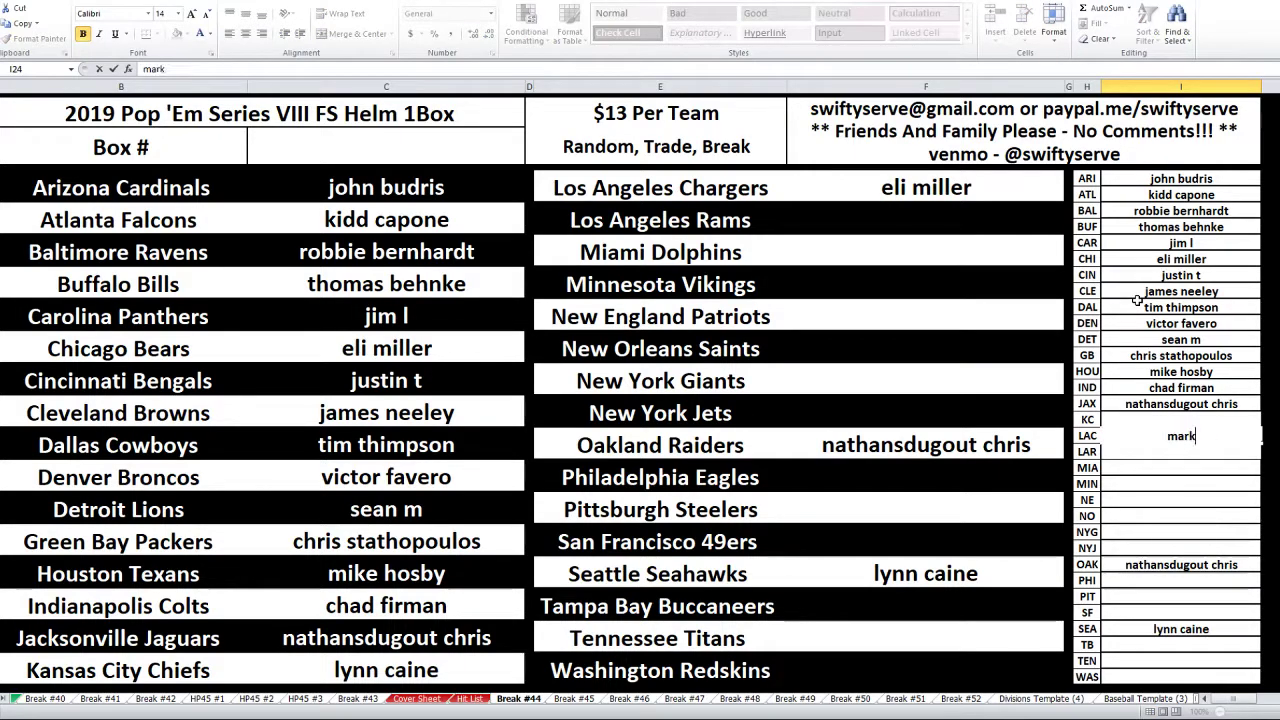
key("Return")
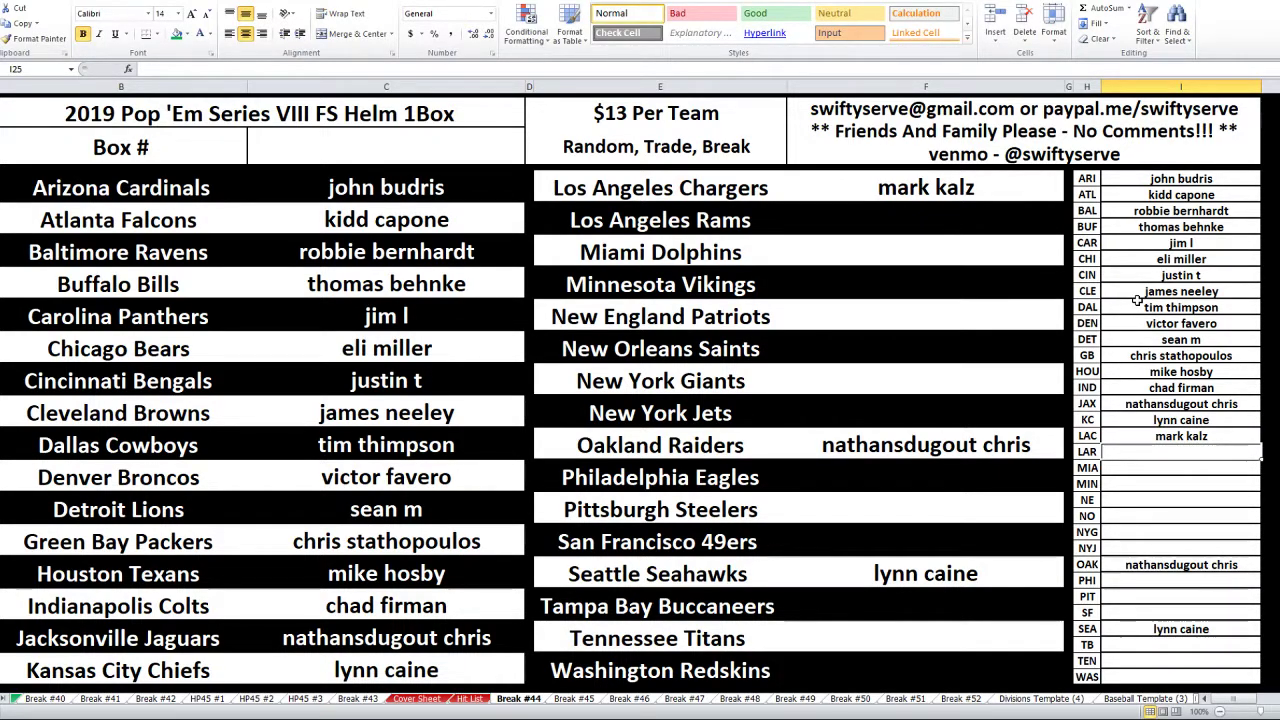
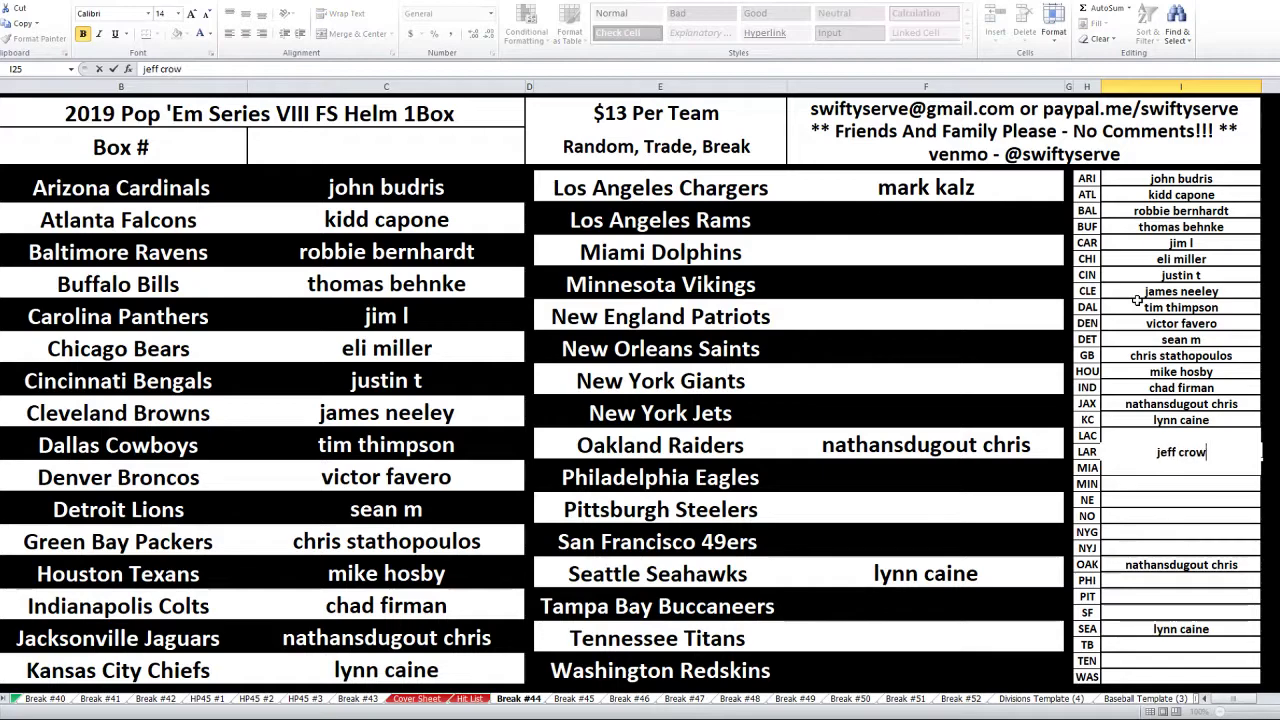
key("Return")
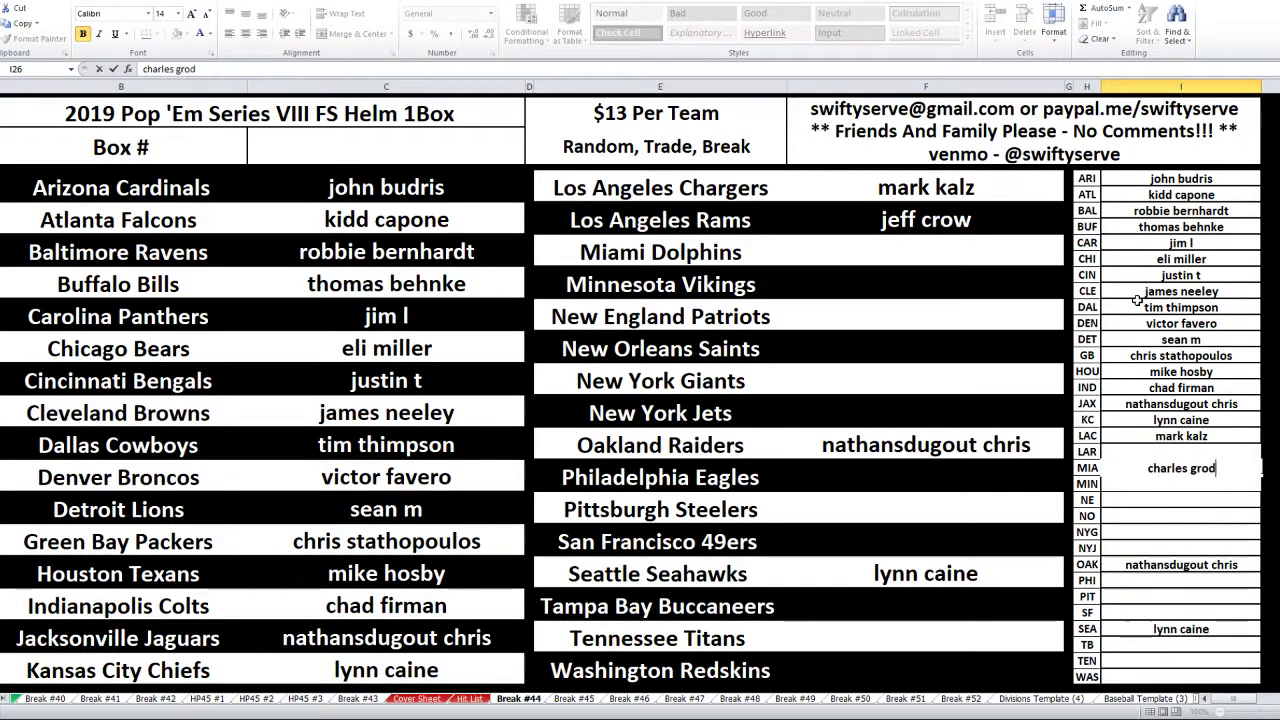
key("Return")
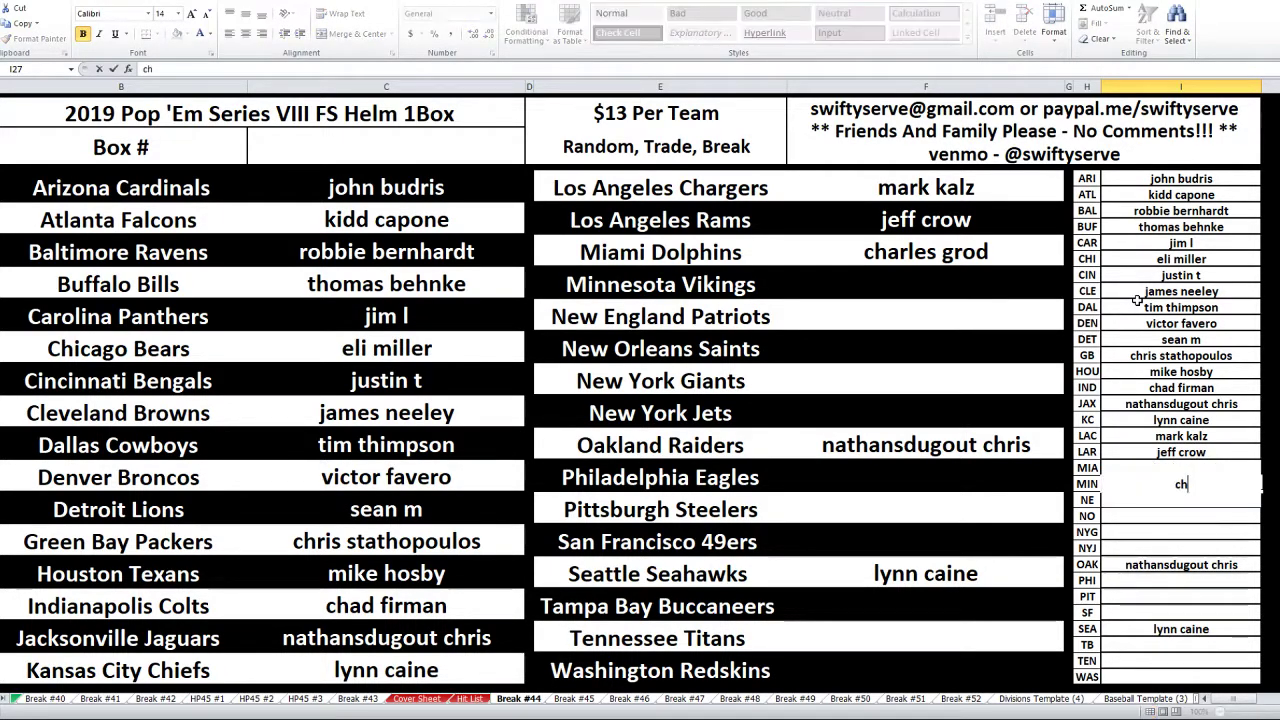
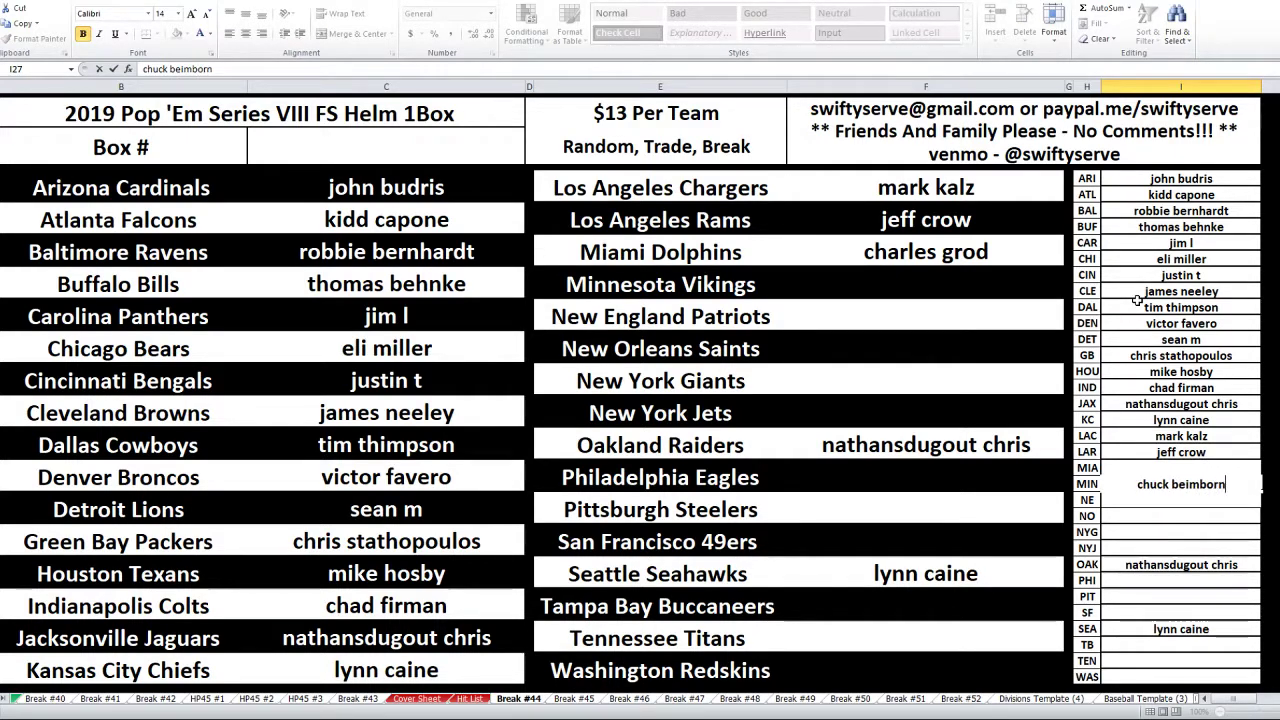
key("Return")
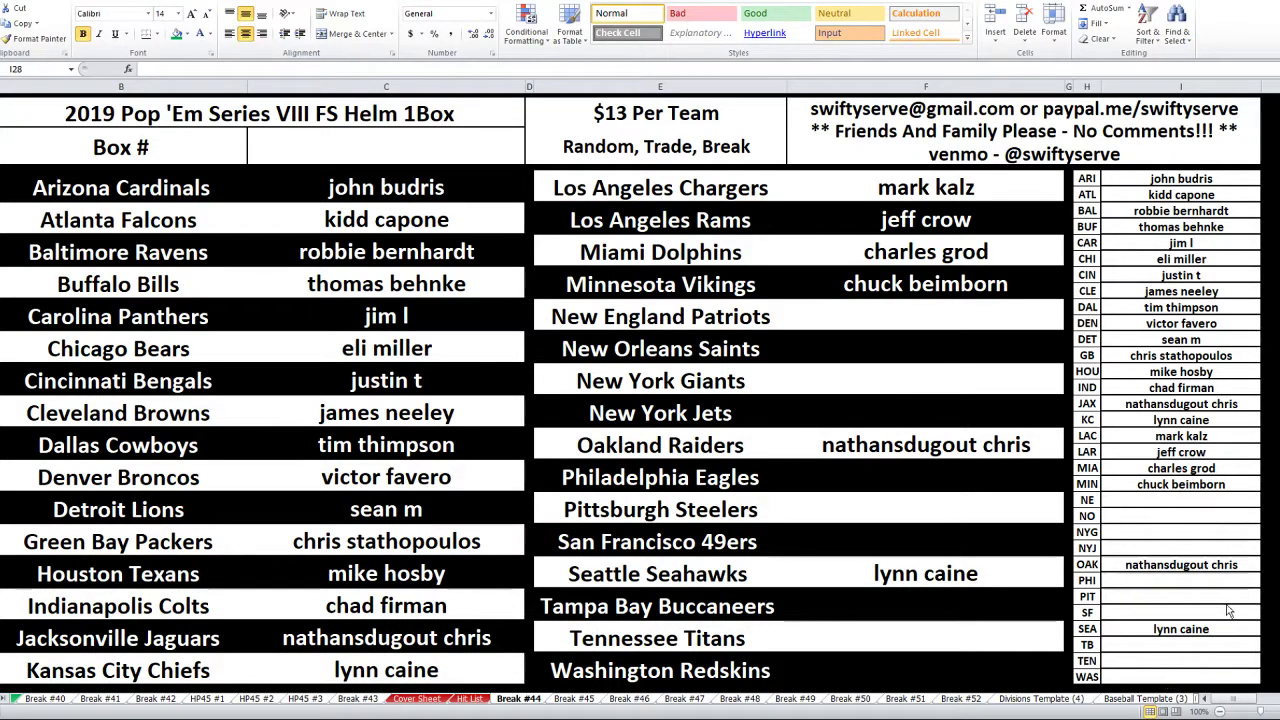
- Correct the misspelled surname of the Dallas buyer in I16
left_click(1208, 310)
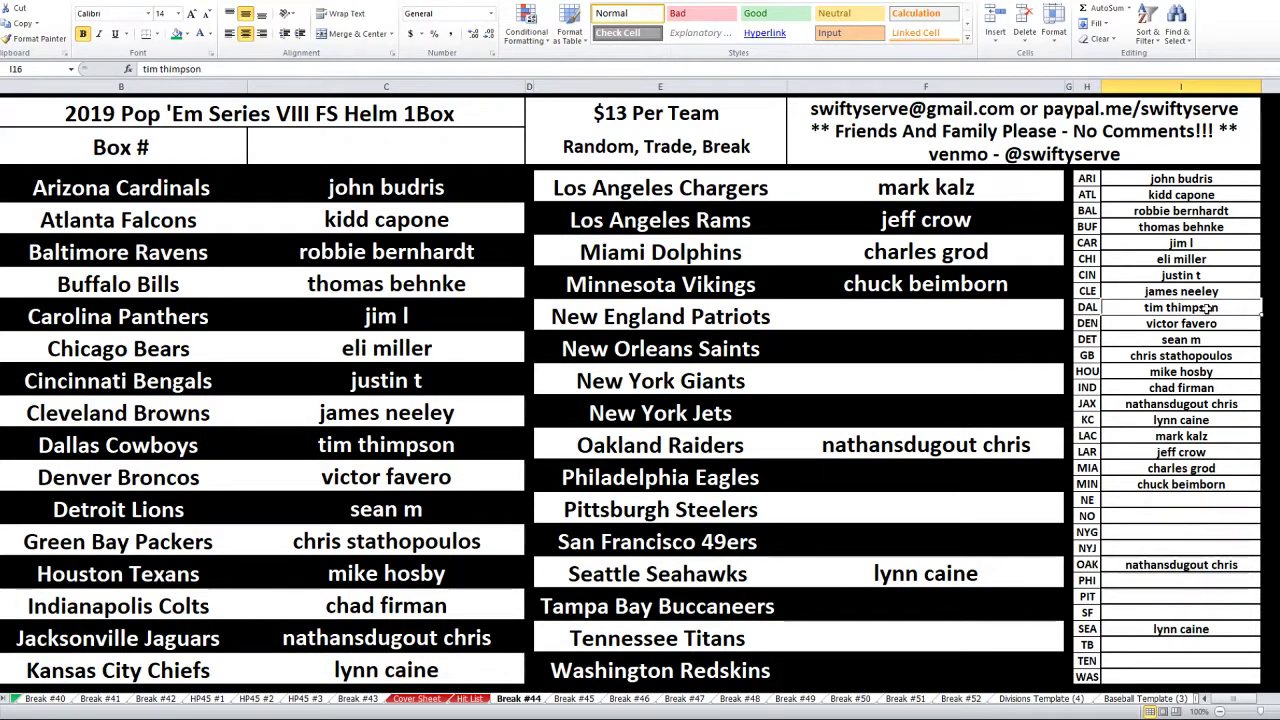
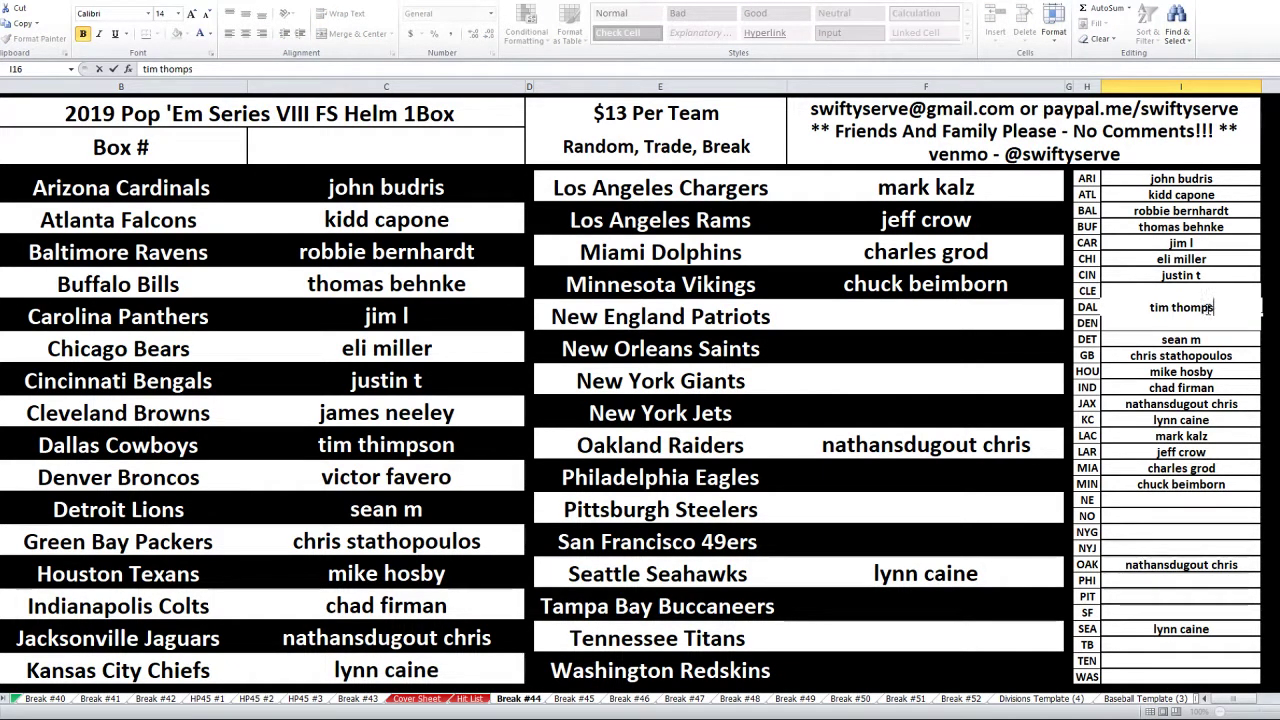
key("Return")
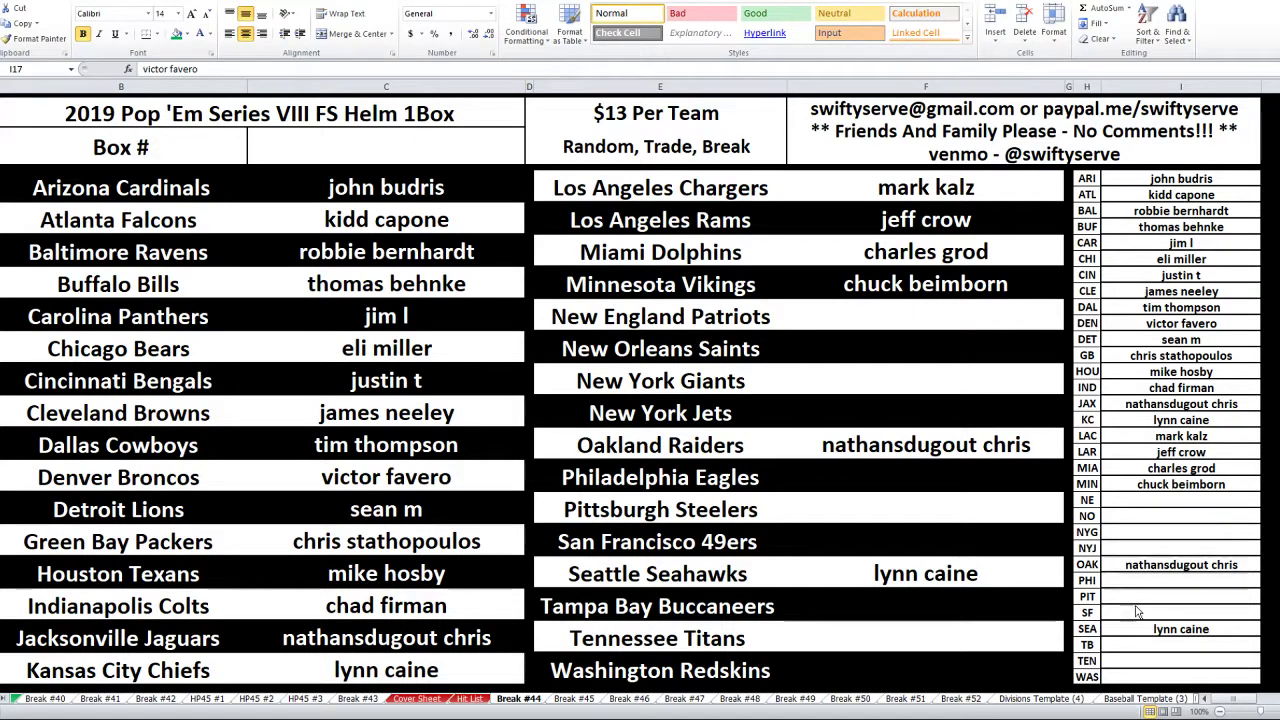
- Enter the New England Patriots buyer's name in I28
left_click(1187, 502)
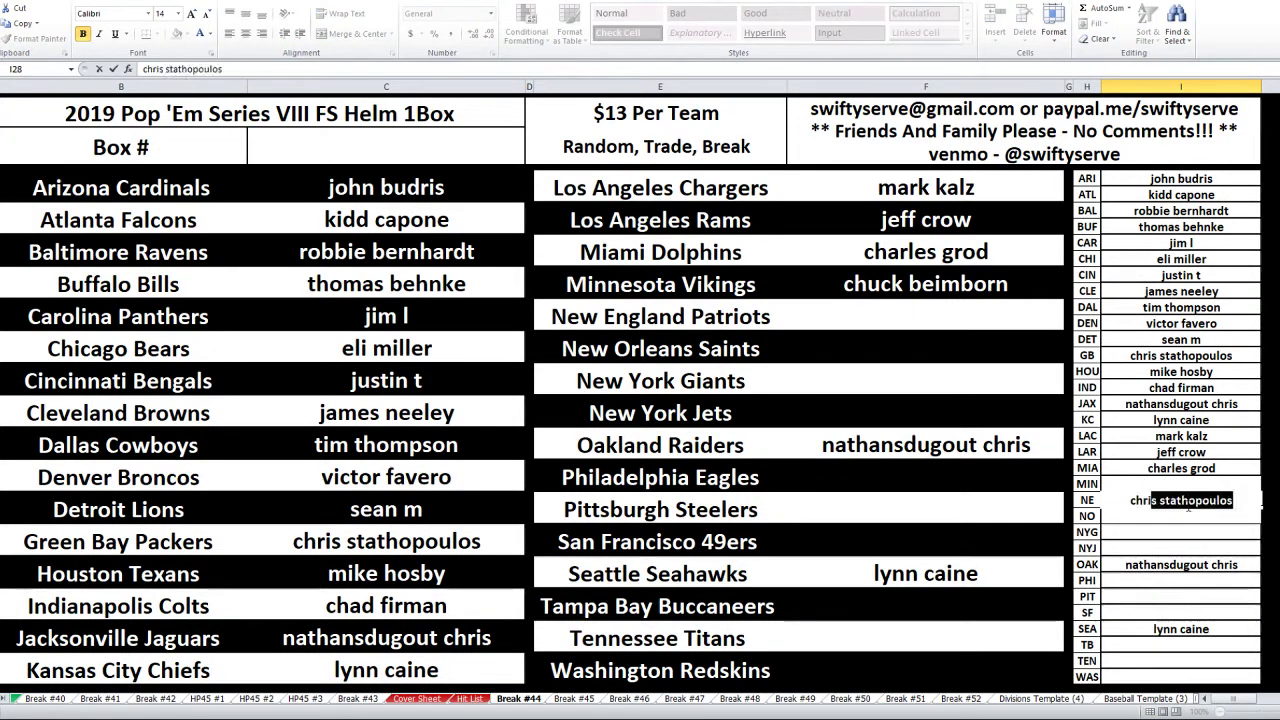
key("Return")
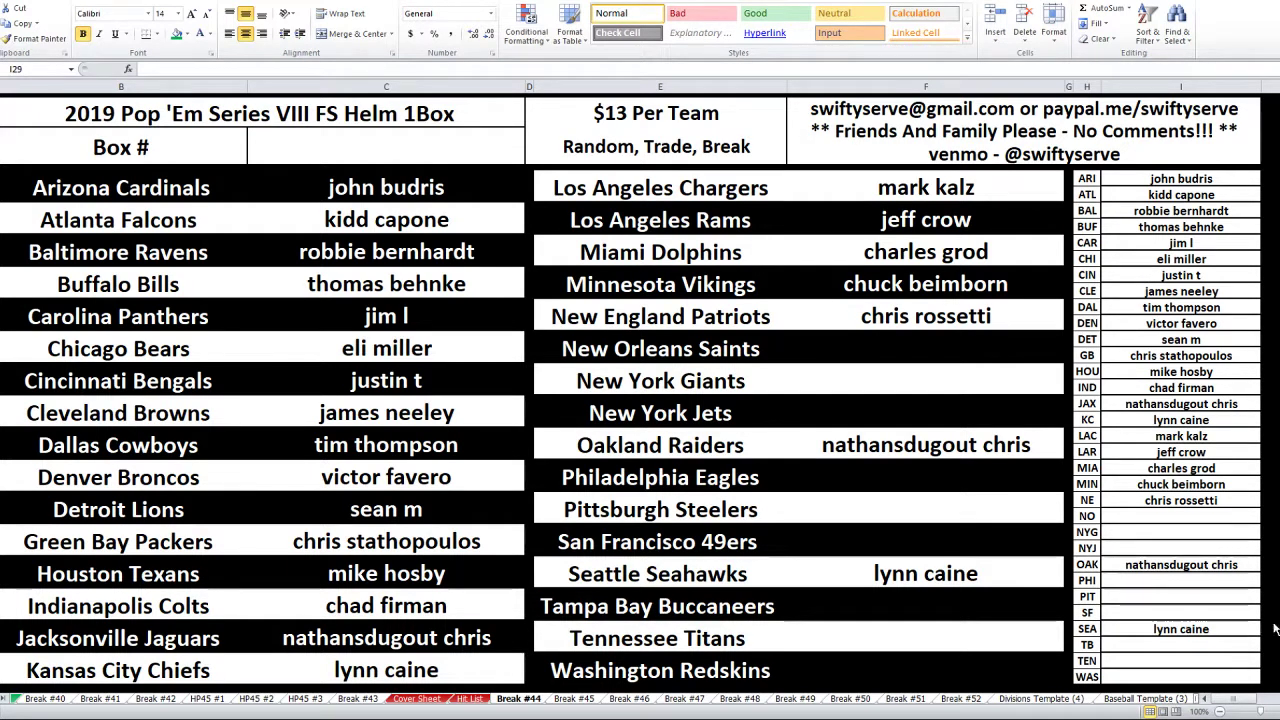
left_click(1211, 518)
- Fill the New Orleans and San Francisco buyers by accepting AutoComplete suggestions
left_click(1176, 515)
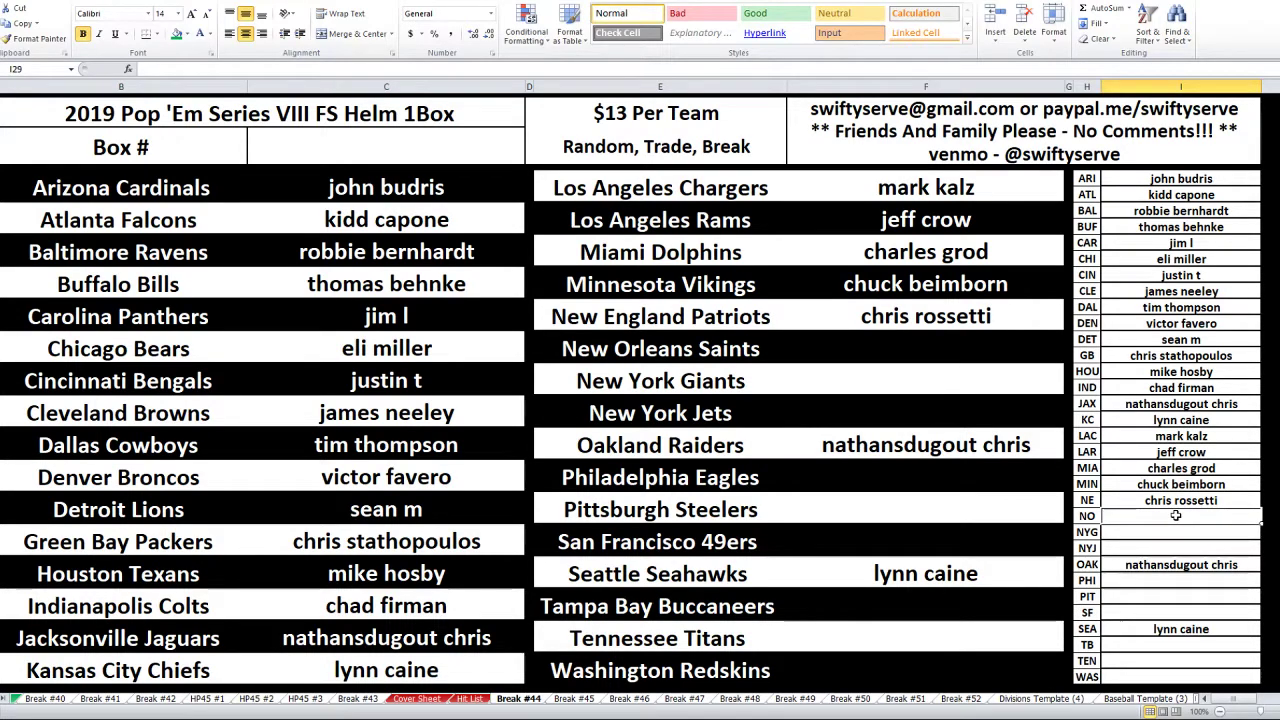
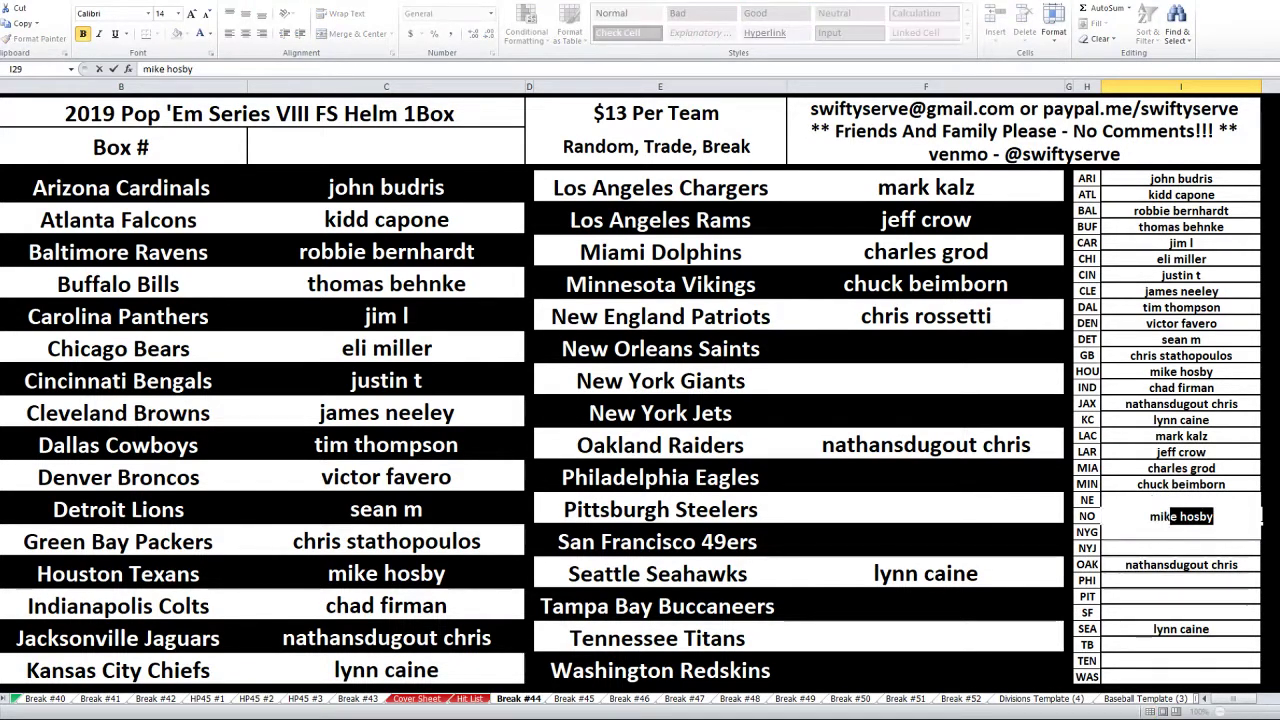
key("Return")
key("Down")
key("Down")
key("Down")
key("Down")
key("Down")
type("mik")
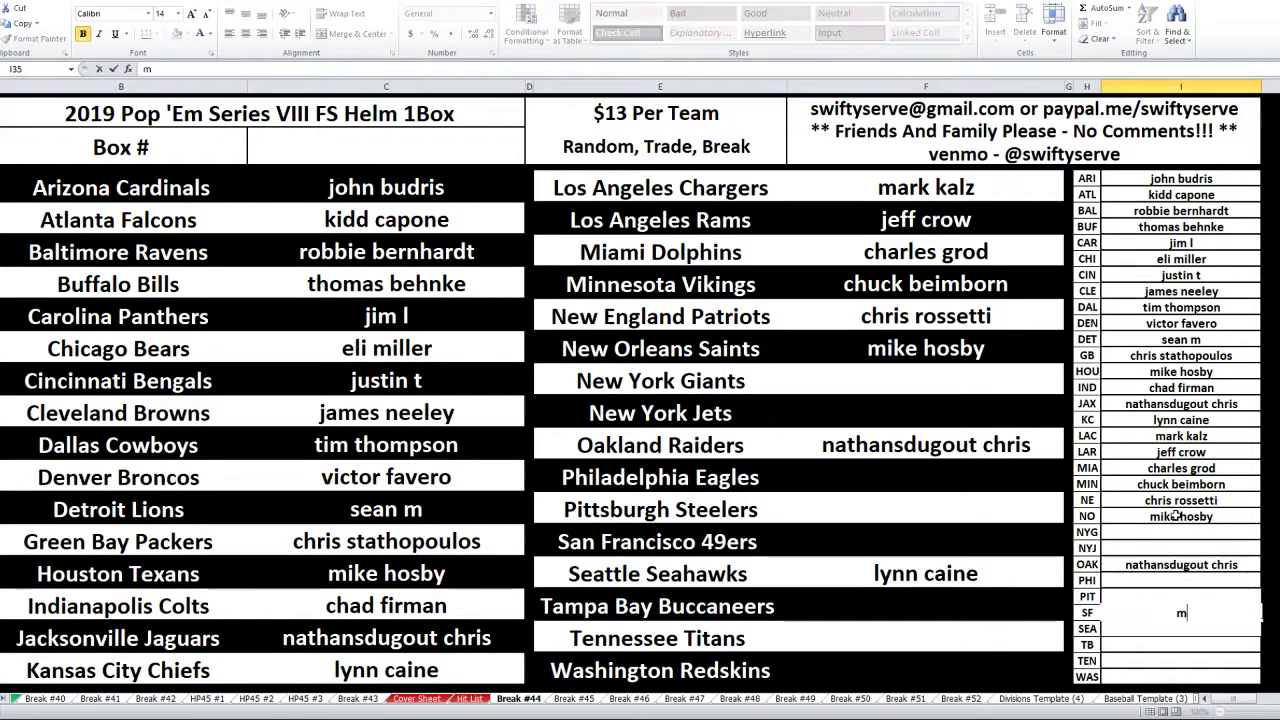
key("Return")
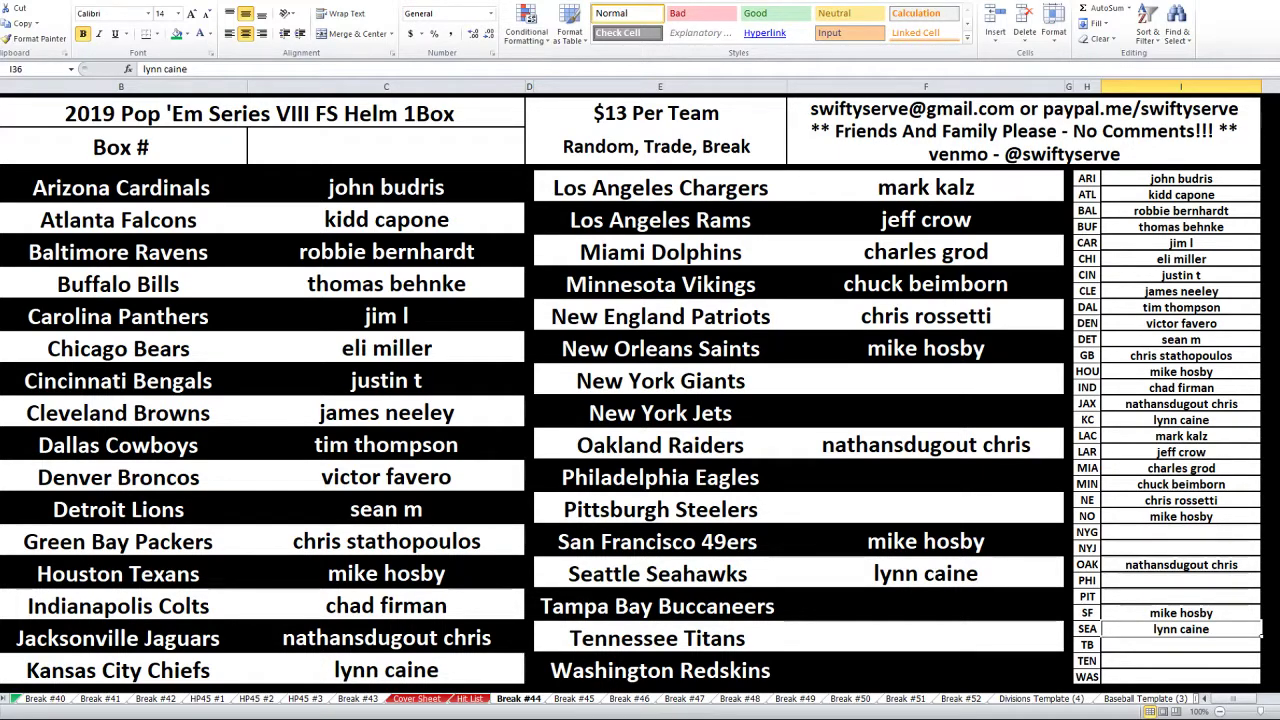
- Enter the buyers' names for the New York Giants and Philadelphia Eagles
left_click(1180, 516)
key("Delete")
key("Return")
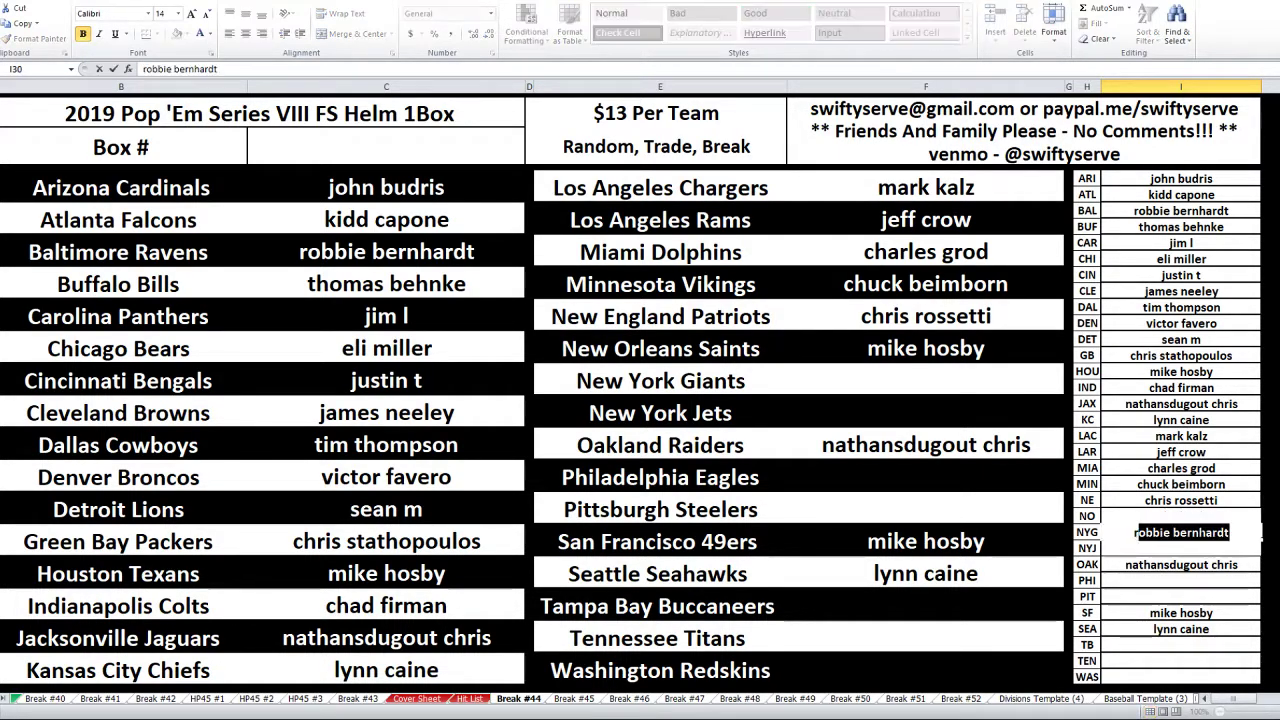
key("Return")
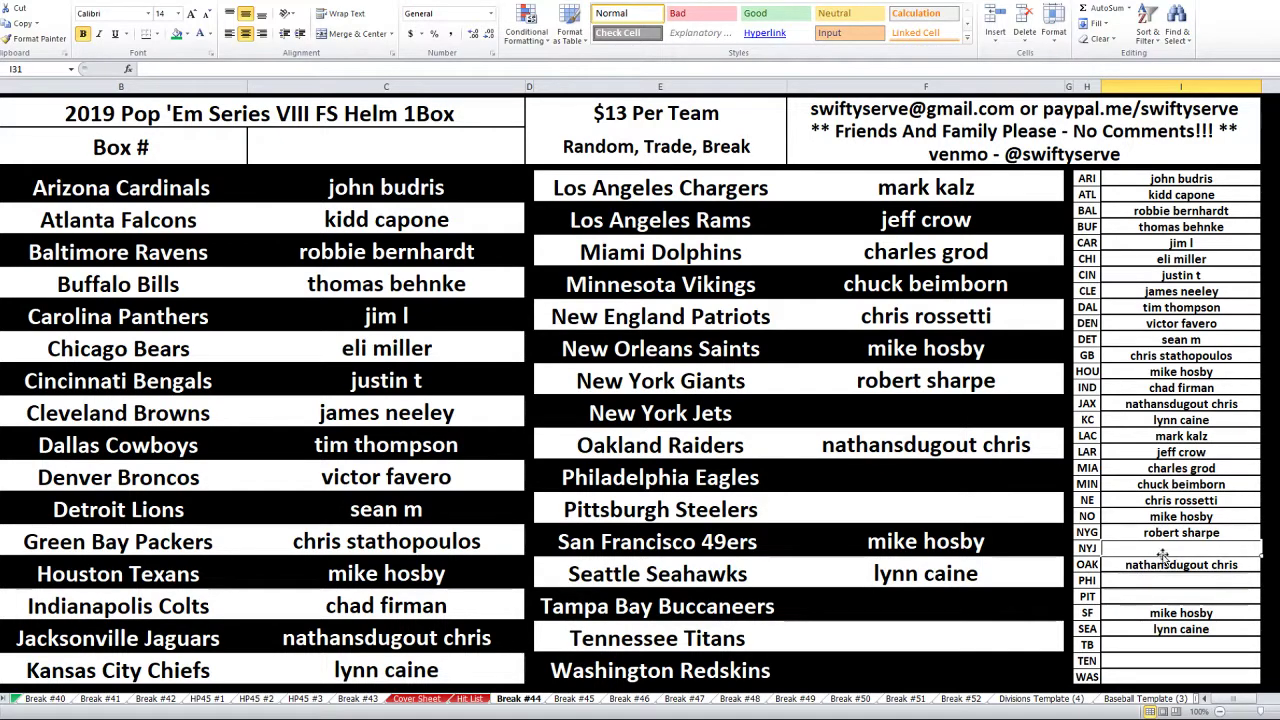
left_click(1186, 584)
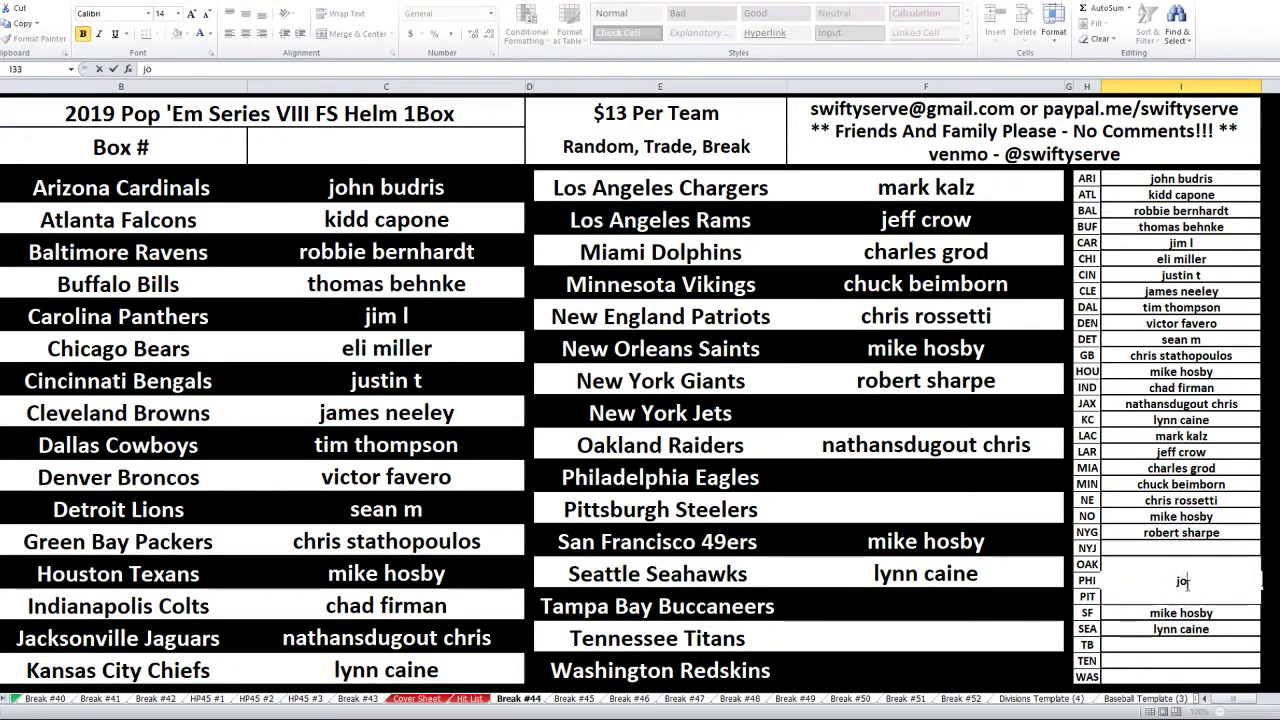
key("Return")
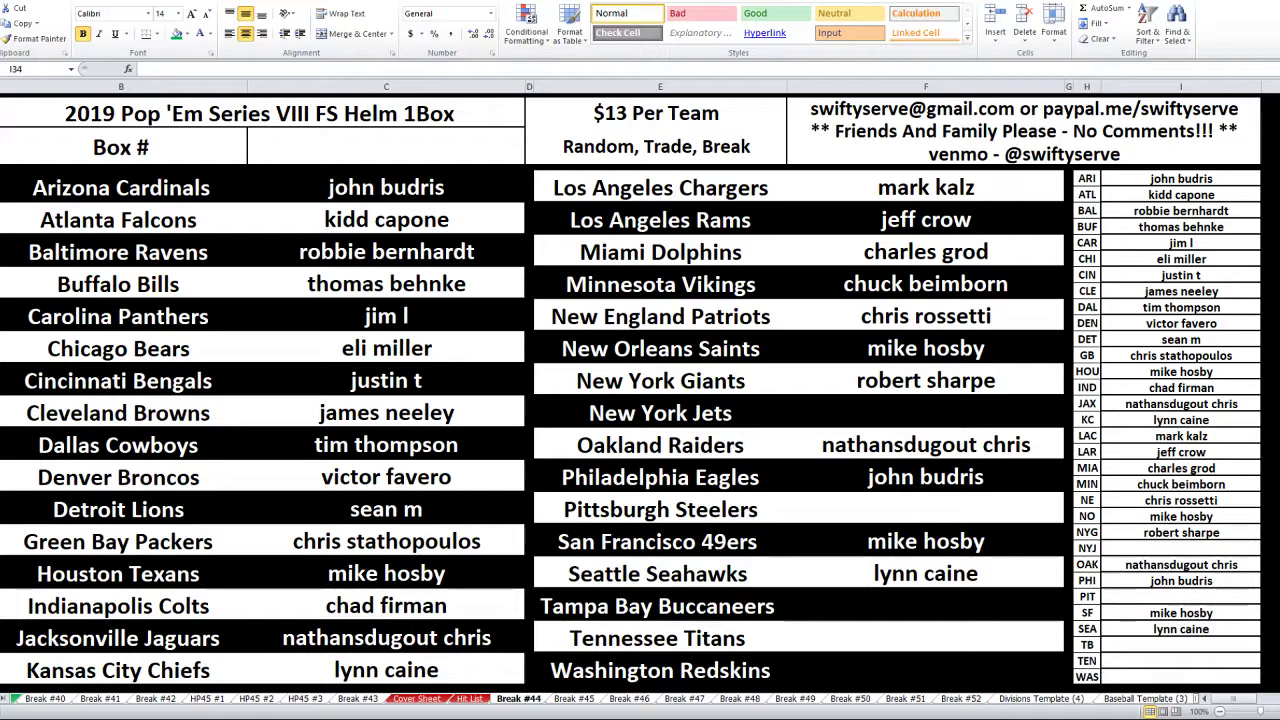
- Copy the box numbers from the 'Pop 'Em VIII LIST' notes and bring up the RANDOM.ORG randomizer
key("alt+Tab")
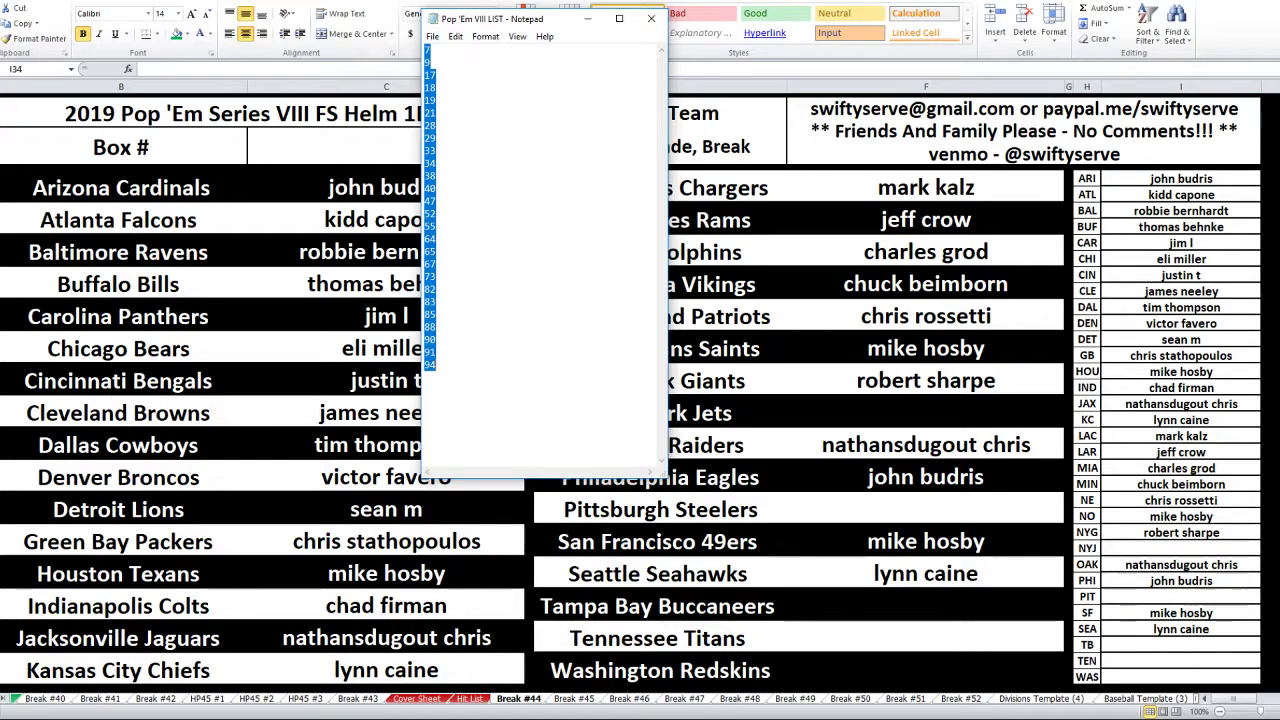
key("alt+Tab")
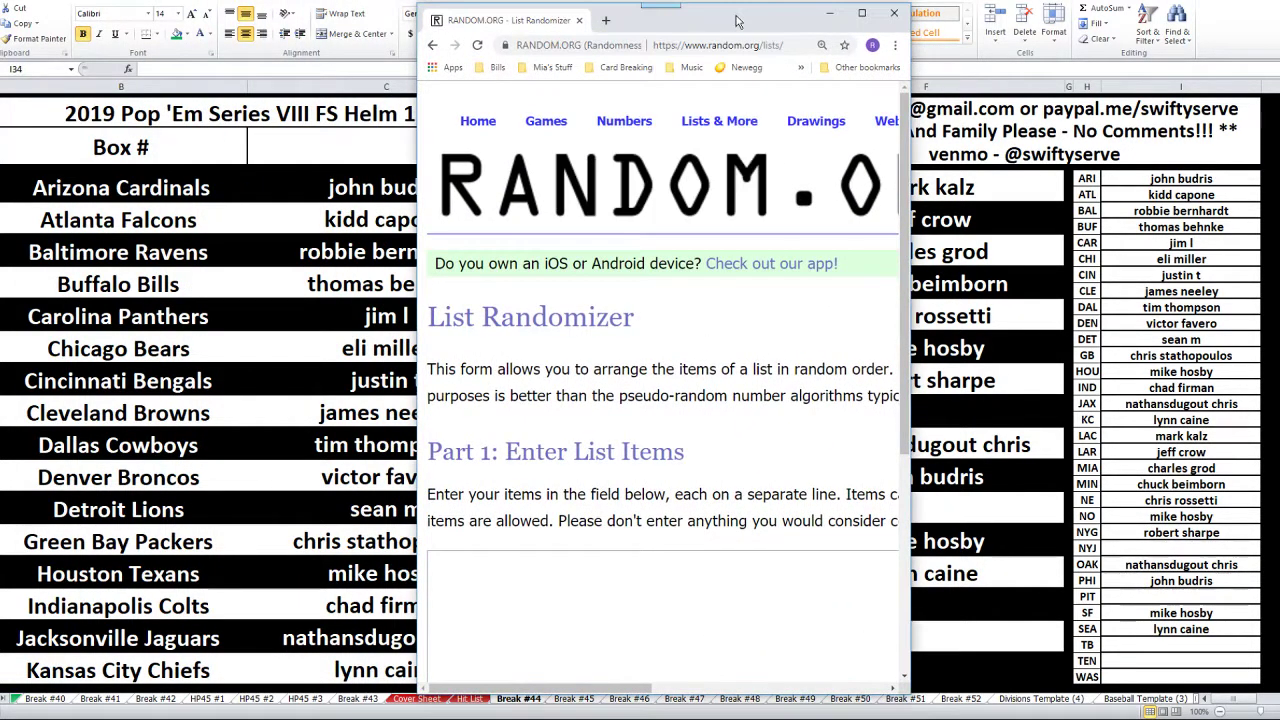
- Paste the 26 box numbers into the maximized RANDOM.ORG List Randomizer and randomize them
double_click(720, 7)
left_click(316, 559)
key("ctrl+v")
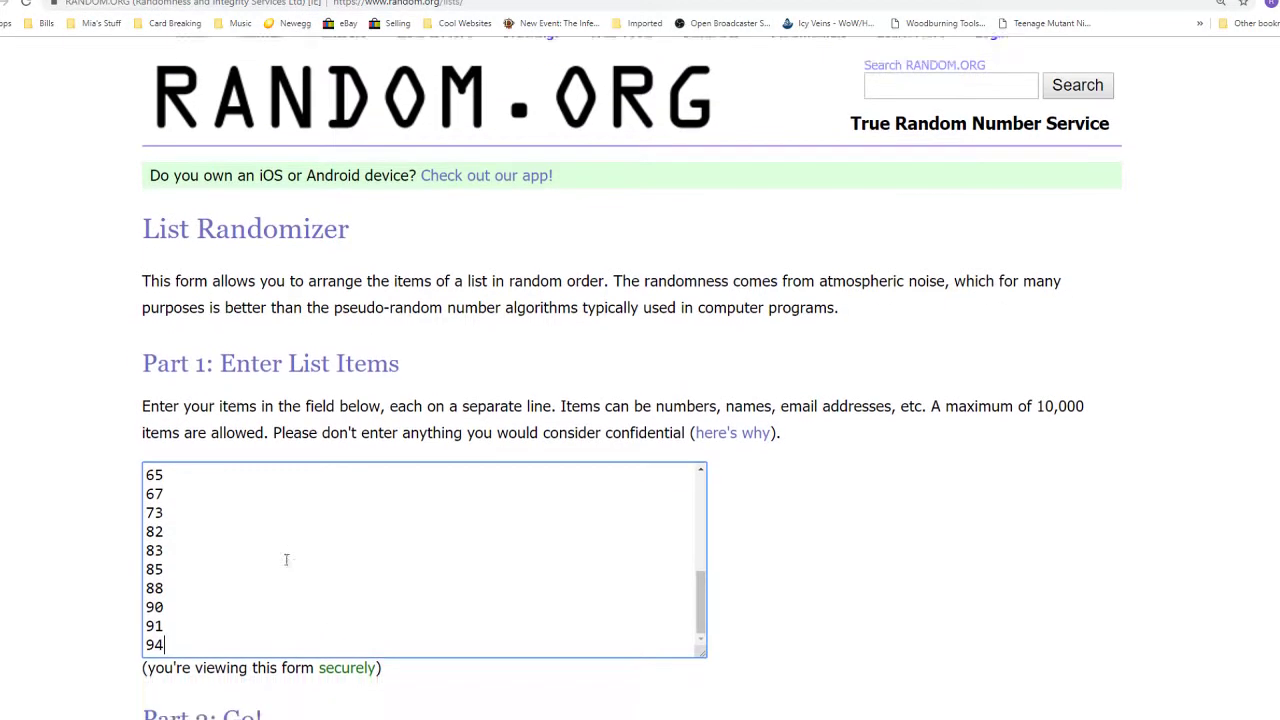
scroll(206, 586, "down", 3)
left_click(206, 578)
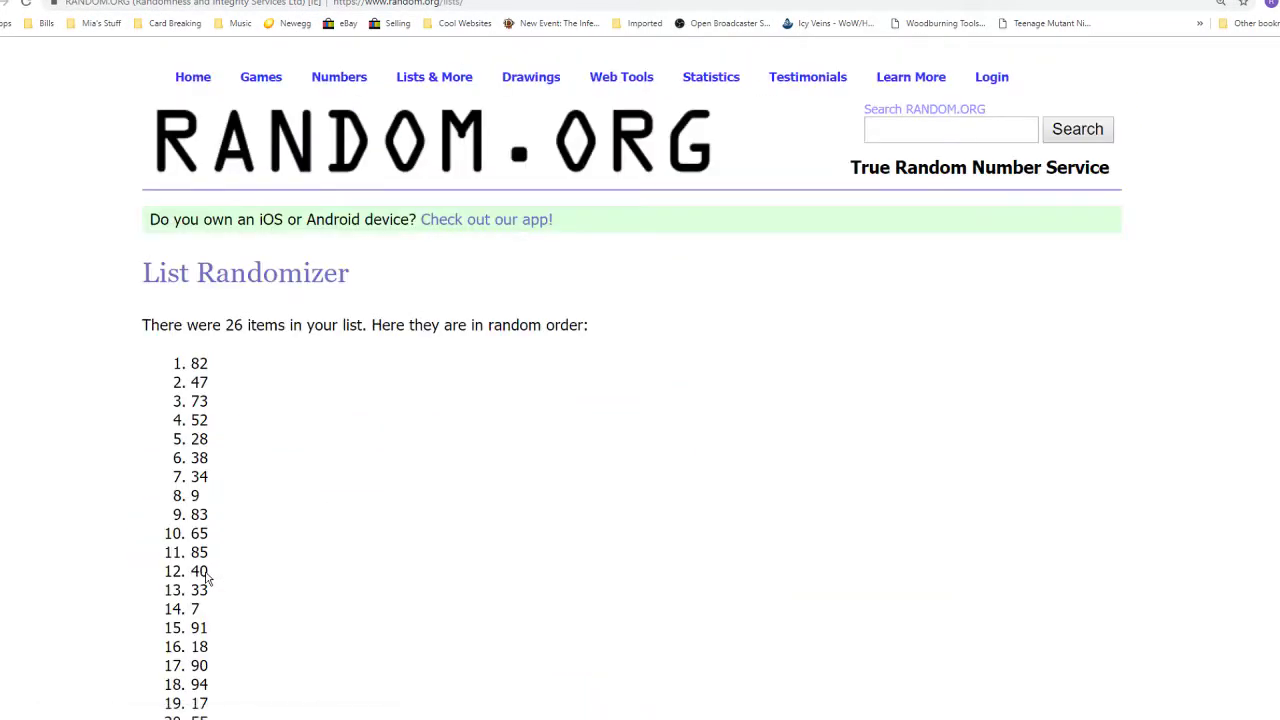
- Shuffle the list four more times and select the top result, 38
scroll(200, 576, "down", 4)
left_click(178, 574)
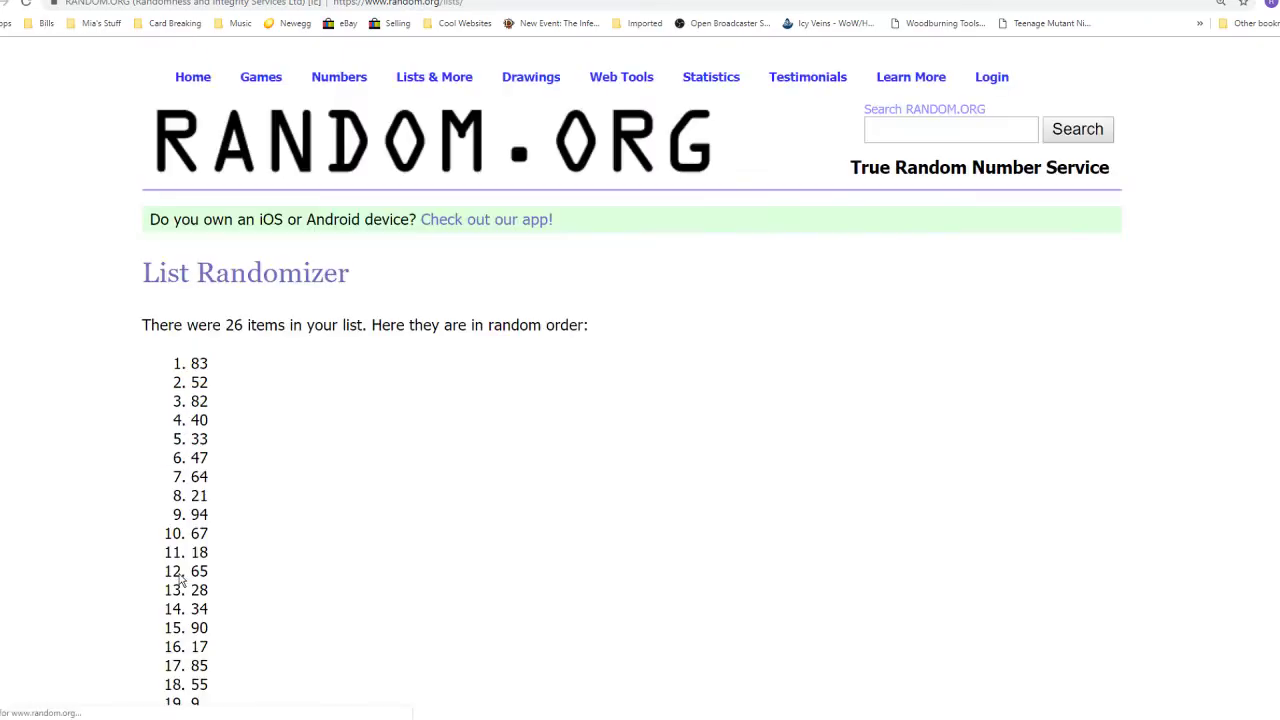
left_click(178, 574)
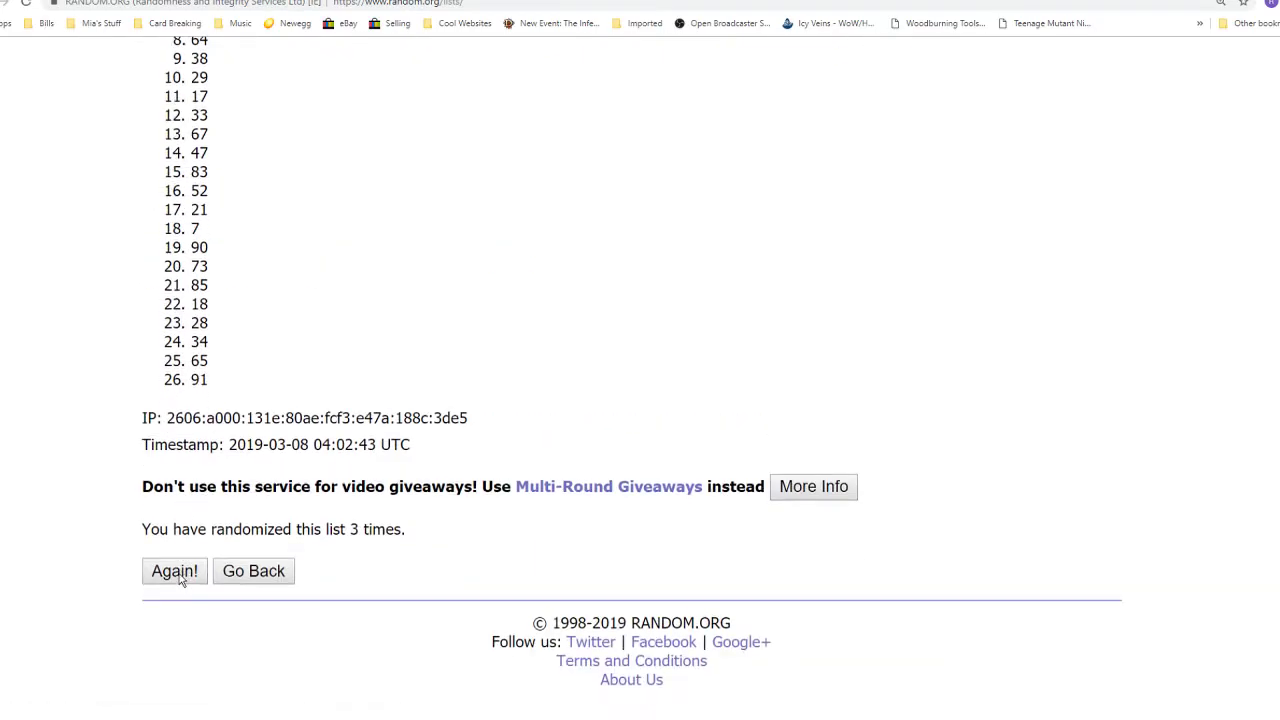
left_click(178, 573)
left_click(178, 572)
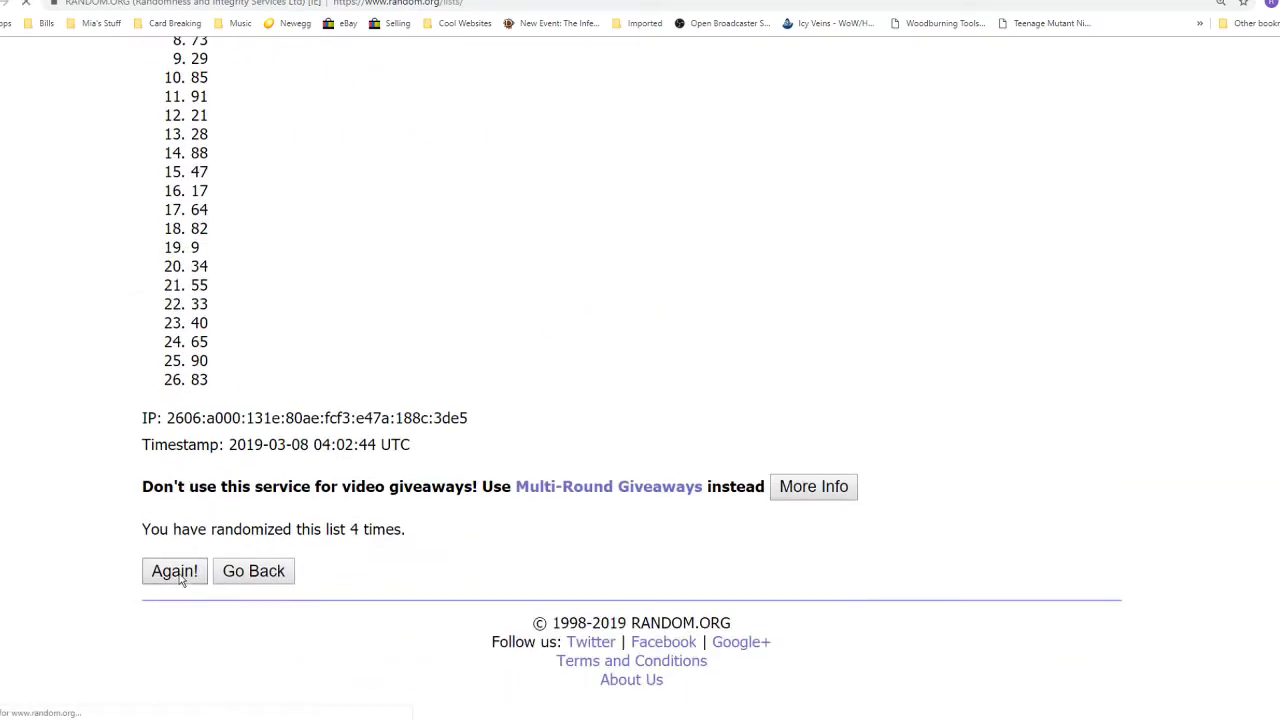
left_click_drag(266, 530, 466, 526)
scroll(458, 525, "up", 5)
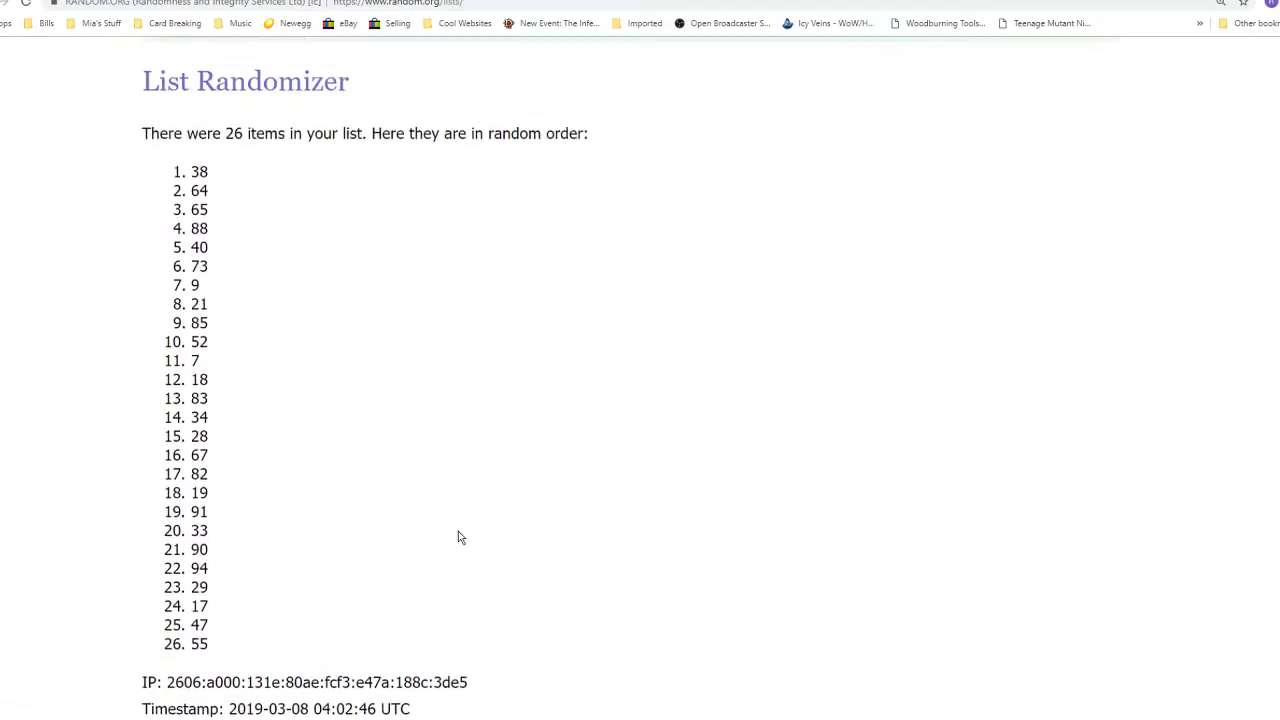
double_click(199, 344)
key("ctrl+c")
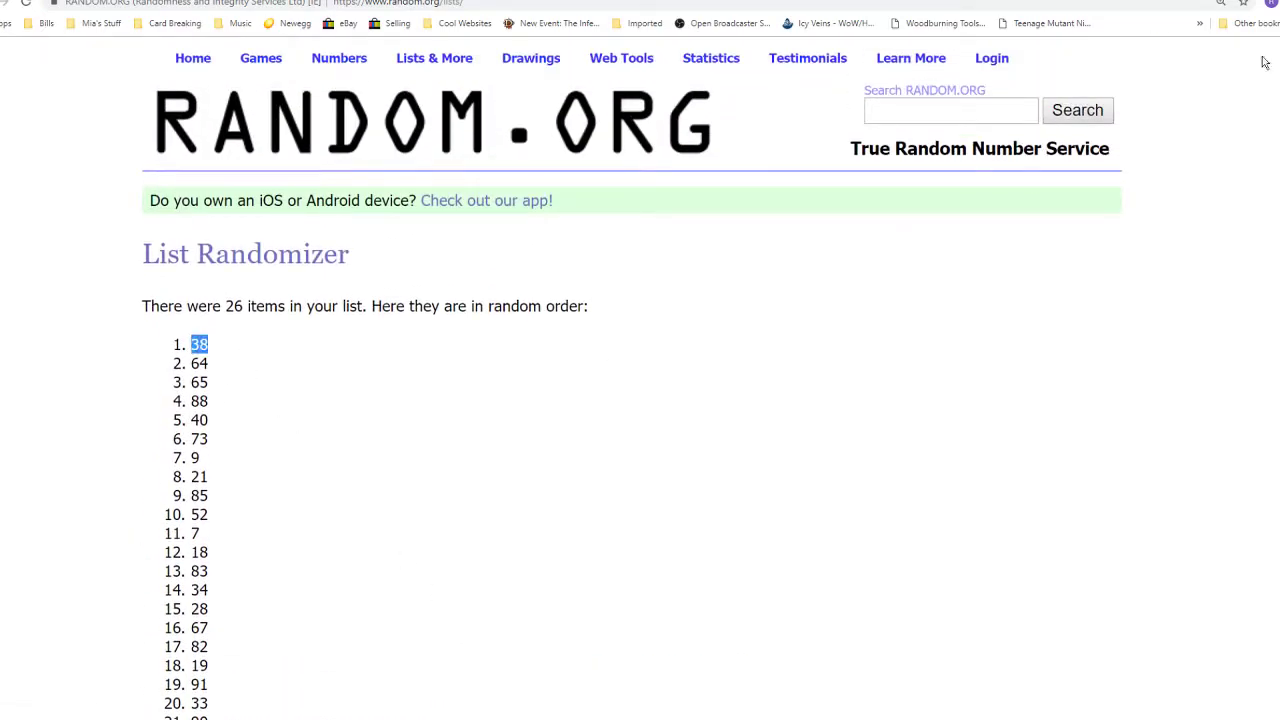
key("alt+Tab")
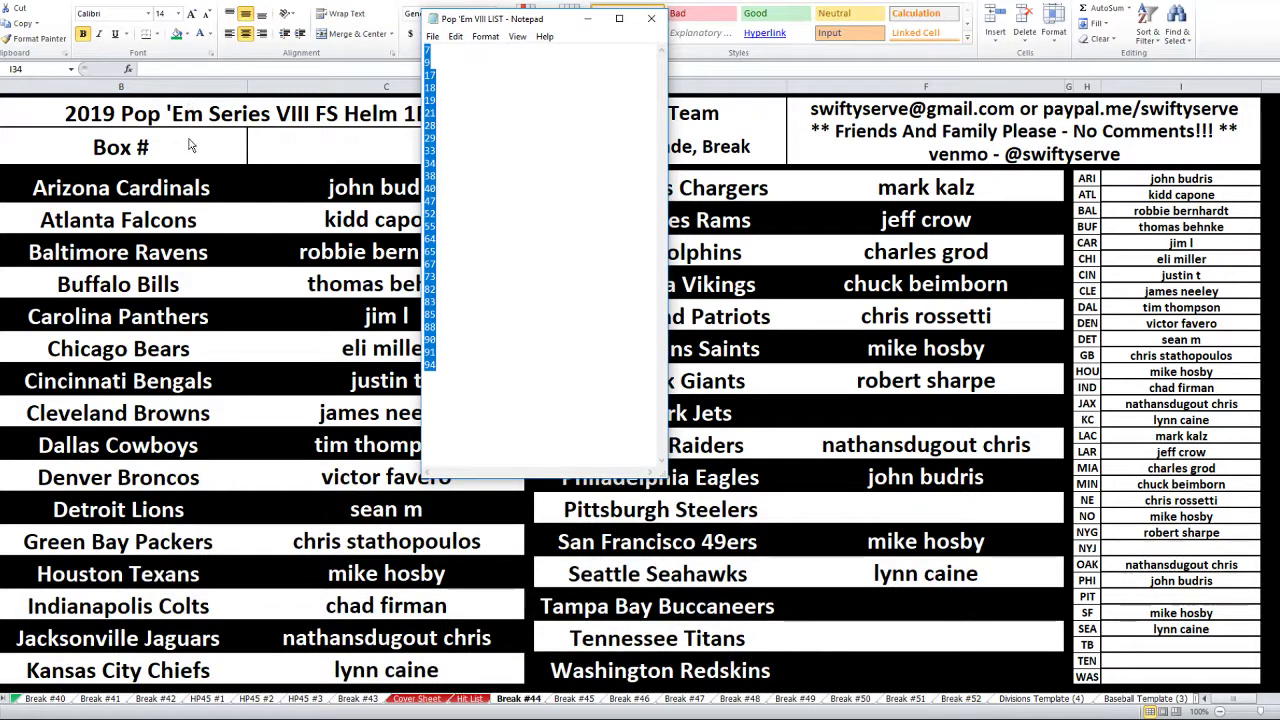
- Append the drawn number 38 to the B5 heading so it reads 'Box #38'
left_click(202, 66)
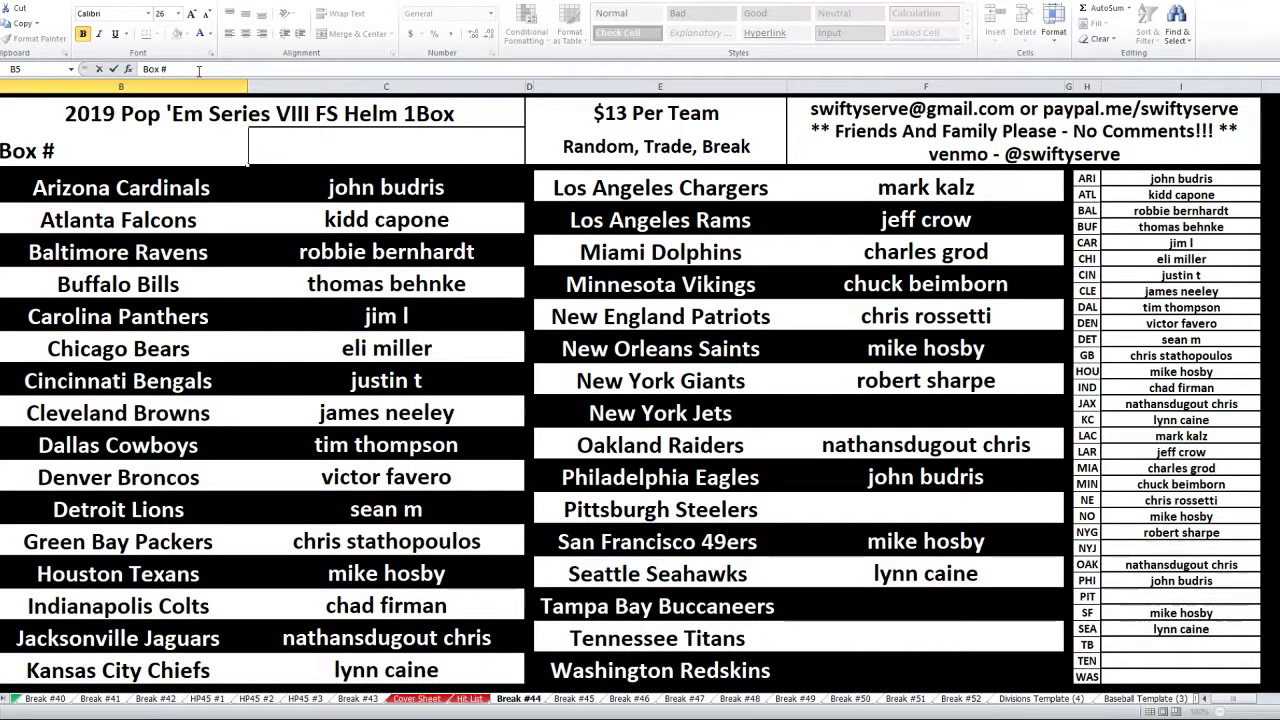
key("ctrl+v")
key("Return")
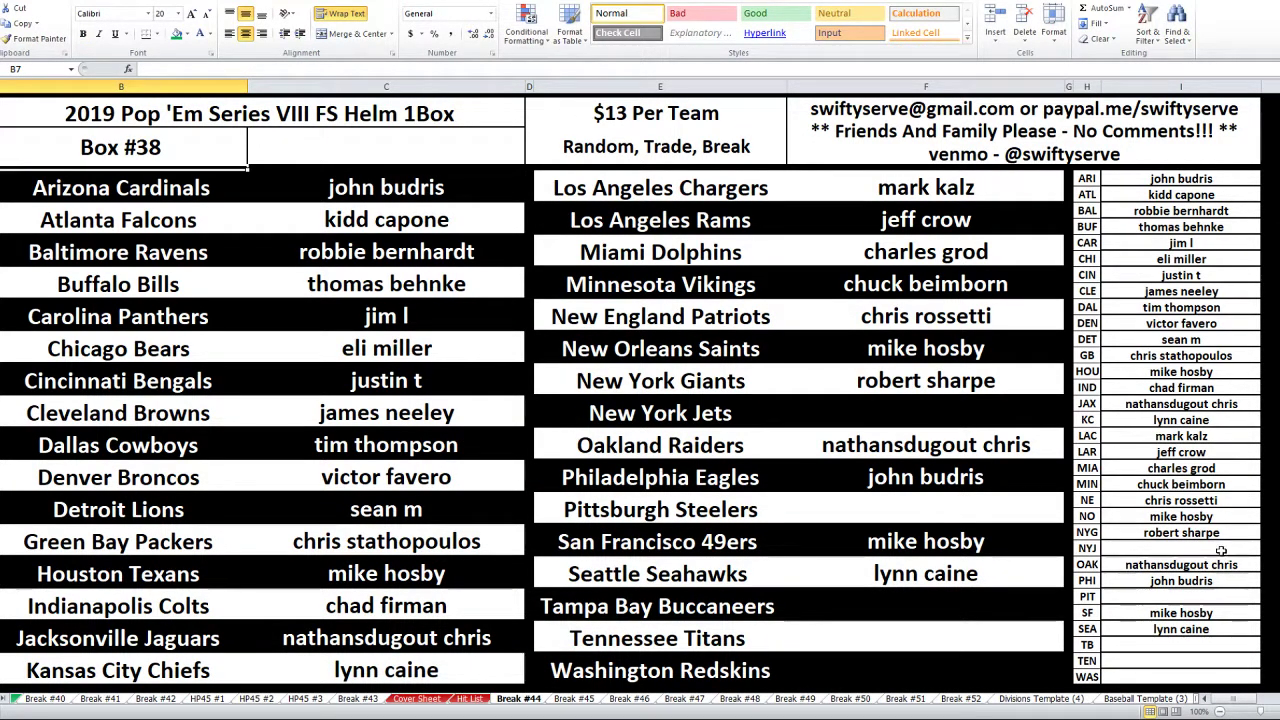
left_click(1228, 551)
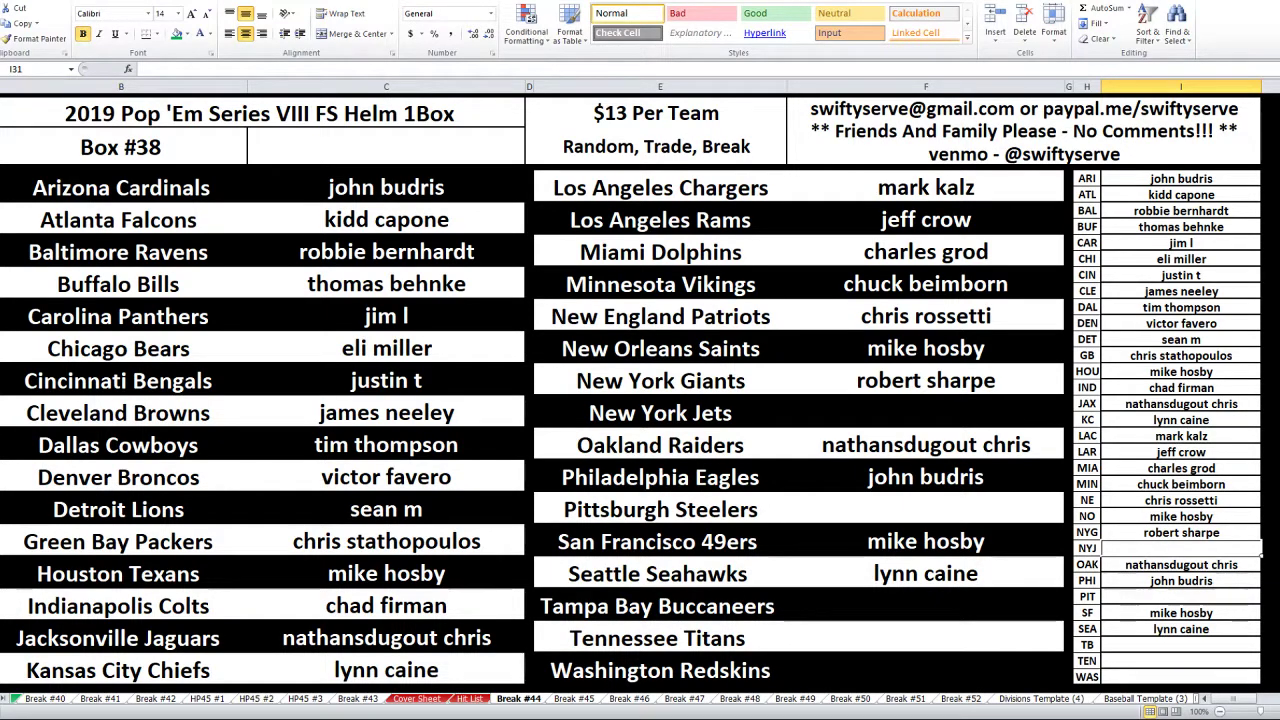